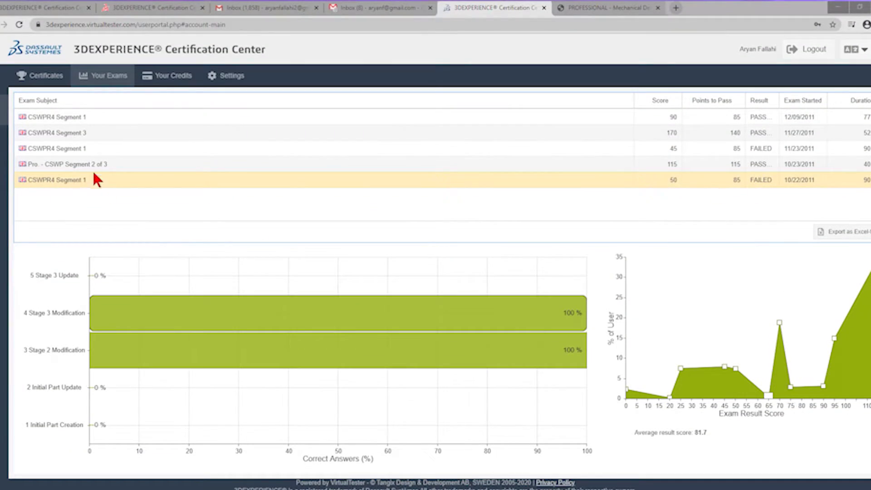
- Review the result charts of the Pro. - CSWP Segment 2 of 3 exam and the two failed CSWPR4 Segment 1 exams
click(95, 164)
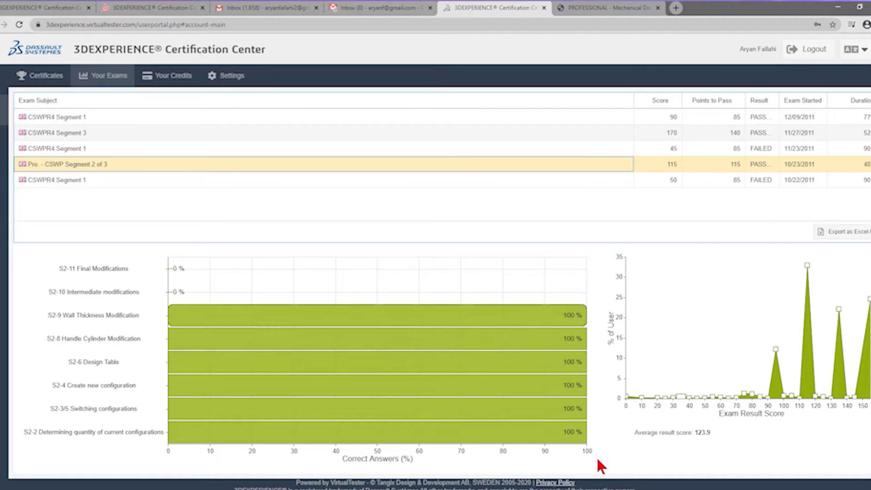
click(110, 150)
click(93, 180)
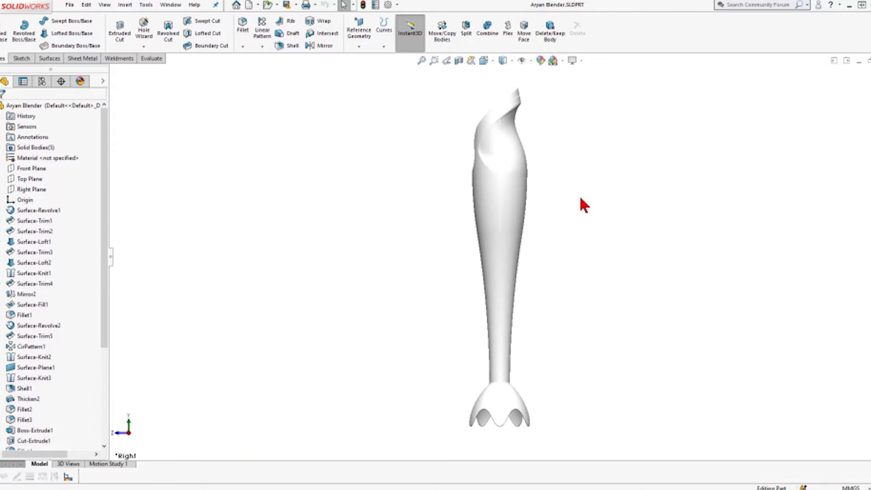
- View the blender model from the top, the left and other standard orientations
right_drag(597, 223, 286, 235)
right_drag(587, 264, 557, 149)
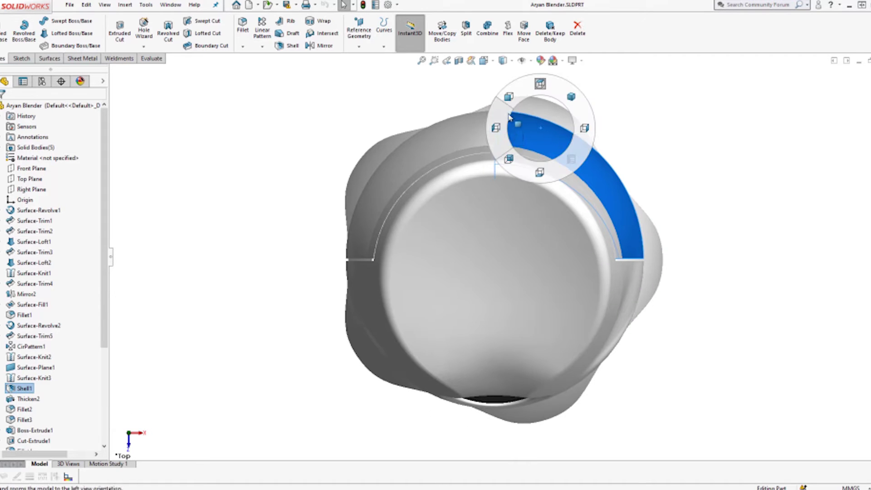
right_drag(508, 117, 496, 127)
right_drag(435, 231, 460, 229)
mouse_move(337, 234)
right_down()
mouse_move(358, 239)
mouse_move(338, 214)
right_up()
- Sketch a slanted line on the Front Plane beside the upper body of the blender
key(l)
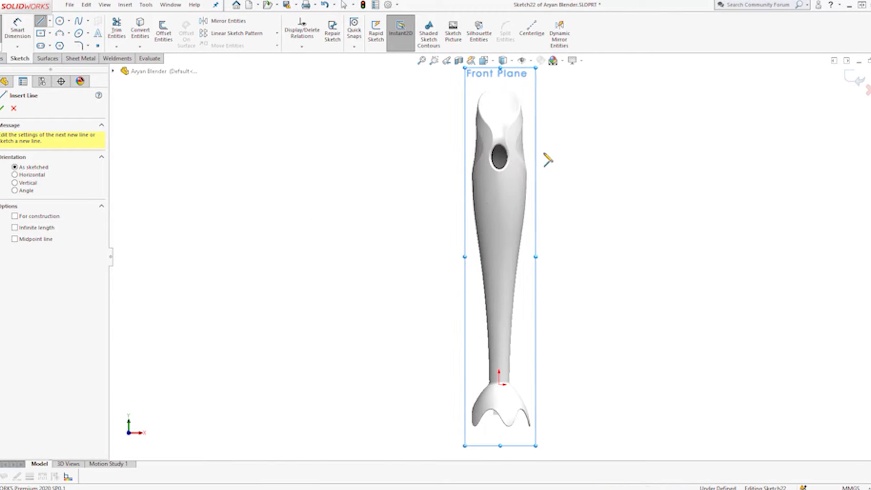
scroll(515, 176, down, 5)
right_drag(518, 192, 518, 193)
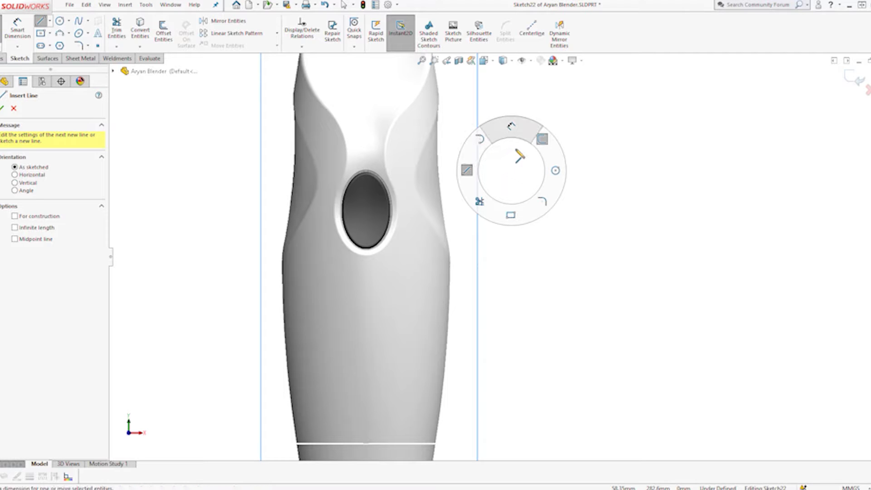
right_drag(532, 163, 533, 164)
scroll(544, 365, up, 2)
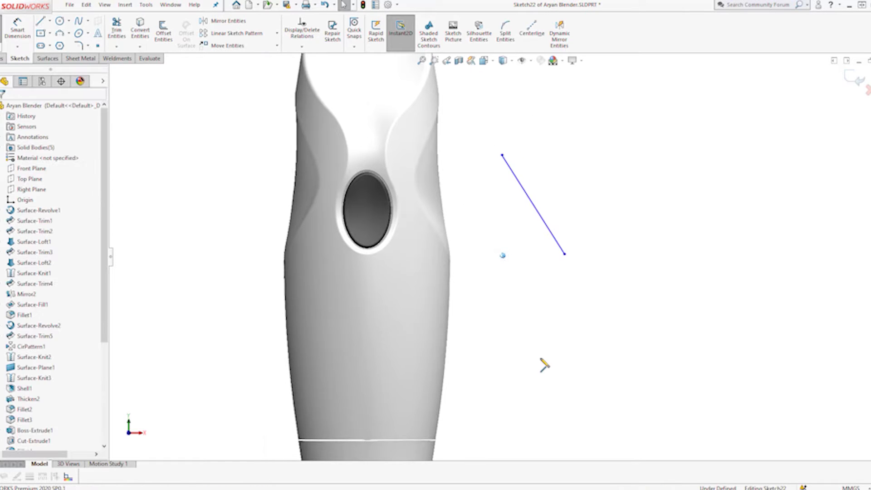
- Sketch a closed triangle of three lines beside the blender's scalloped foot, with a near-vertical side about 48 mm long
key(ctrl+Up)
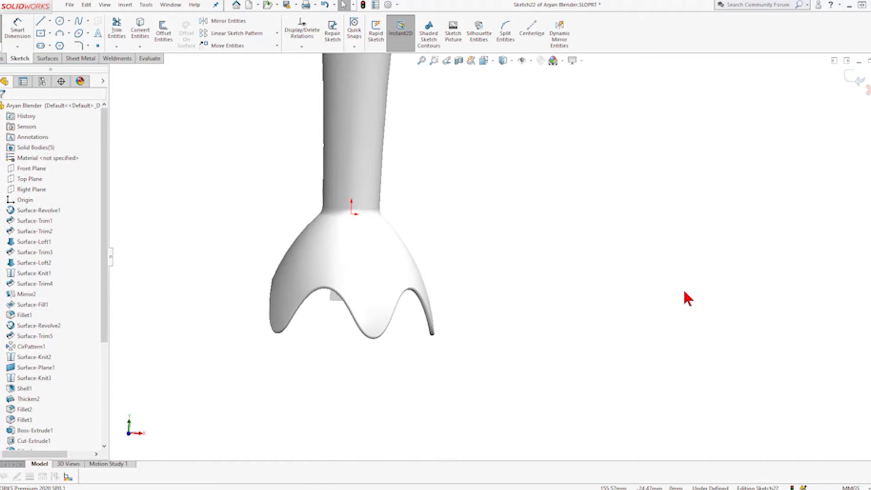
key(l)
click(502, 265)
click(407, 368)
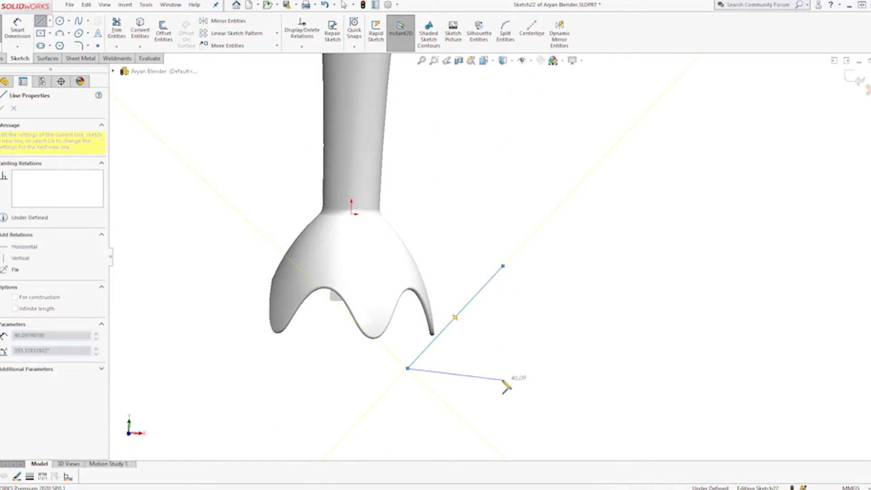
click(503, 266)
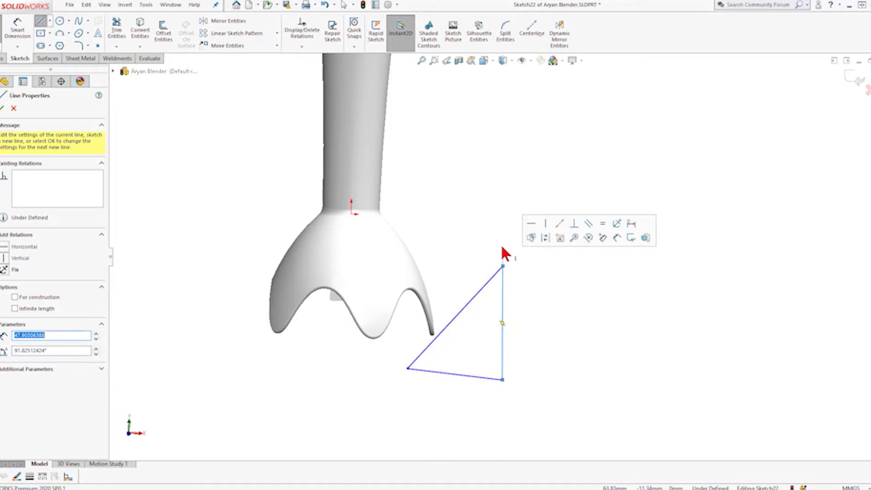
- Inspect the upper body of the blender and the slanted sketch line from the side
key(ctrl+Down)
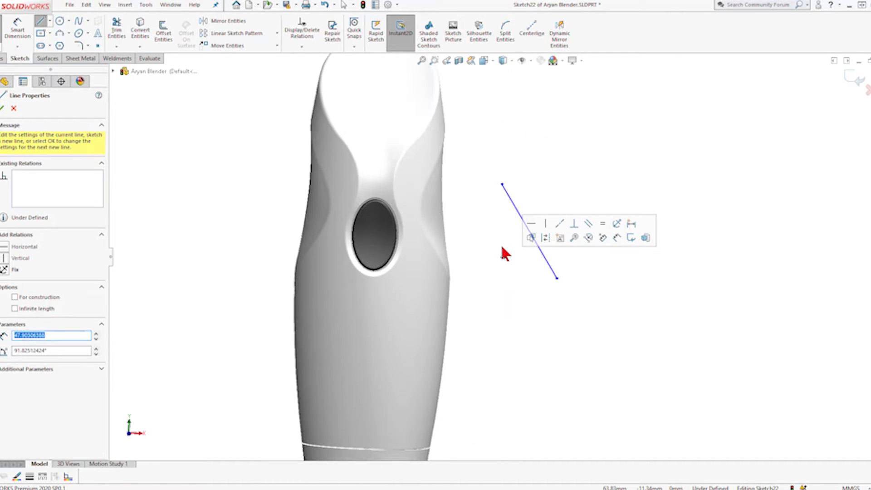
key(Right)
key(Right)
key(Right)
key(Right)
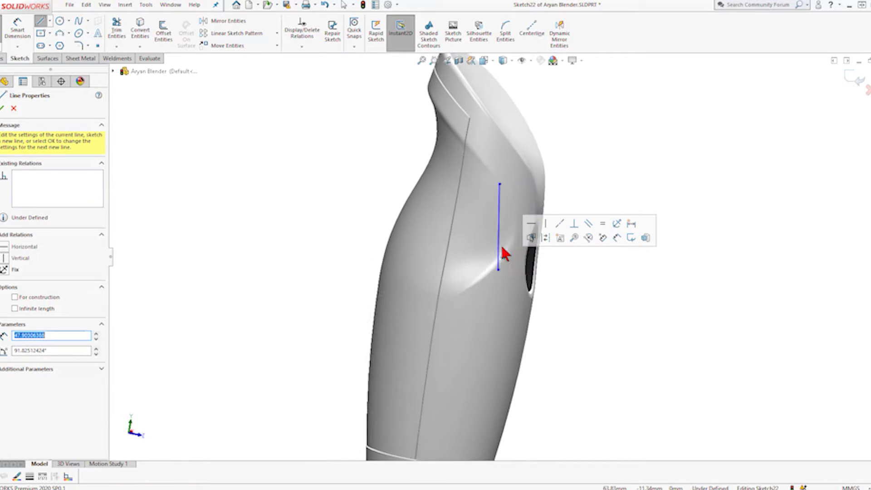
key(Right)
right_drag(433, 212, 410, 250)
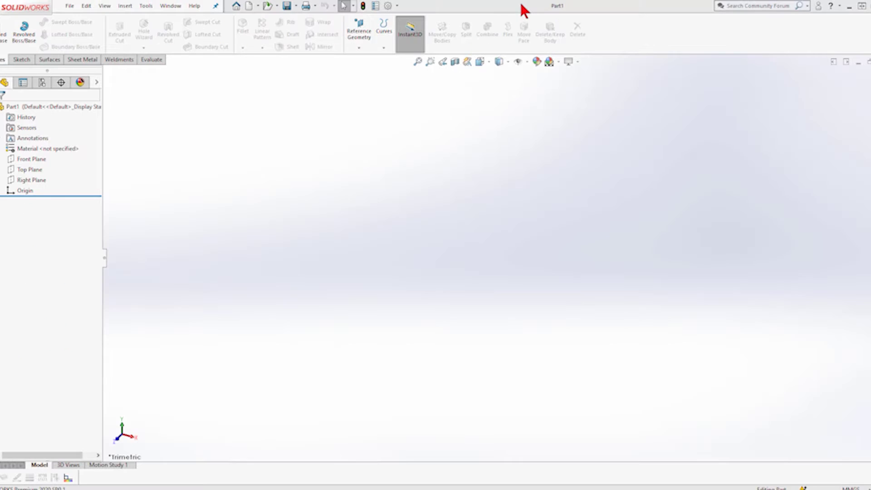
- Open the mouse gesture customization settings for the new empty part
right_click(521, 8)
click(544, 58)
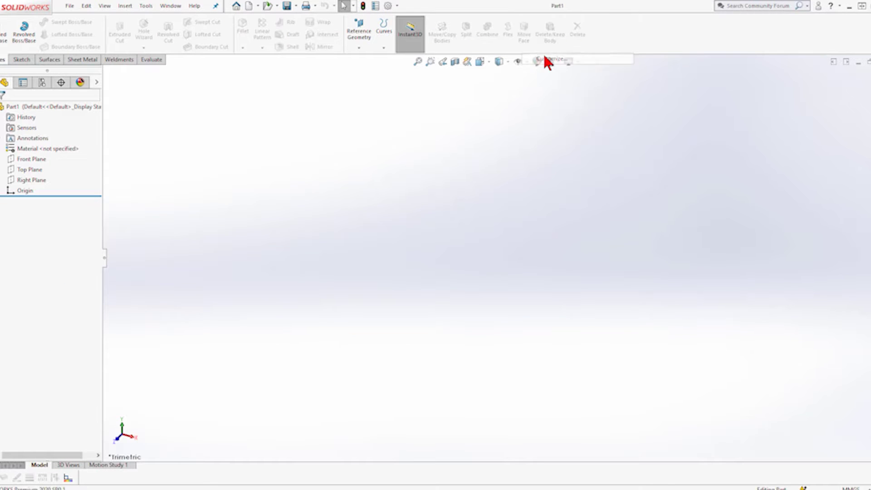
click(425, 48)
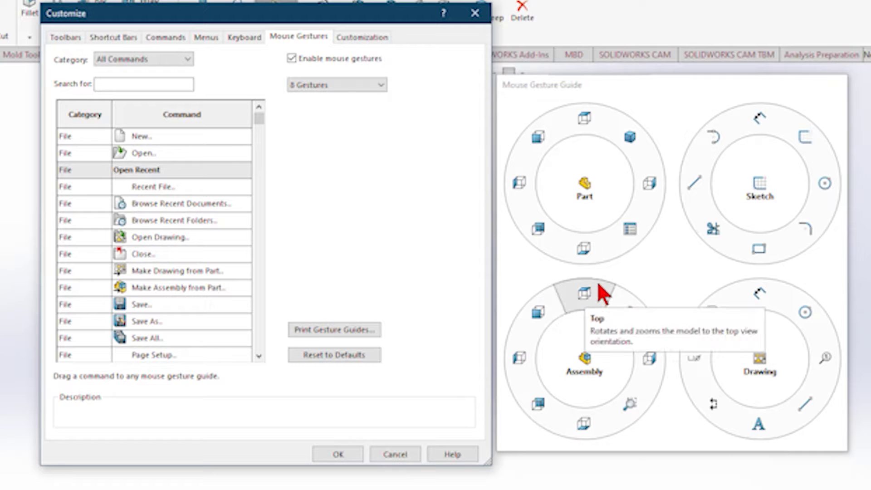
- Set the mouse gesture guides to 12 gestures and return them to 8 gestures
click(381, 86)
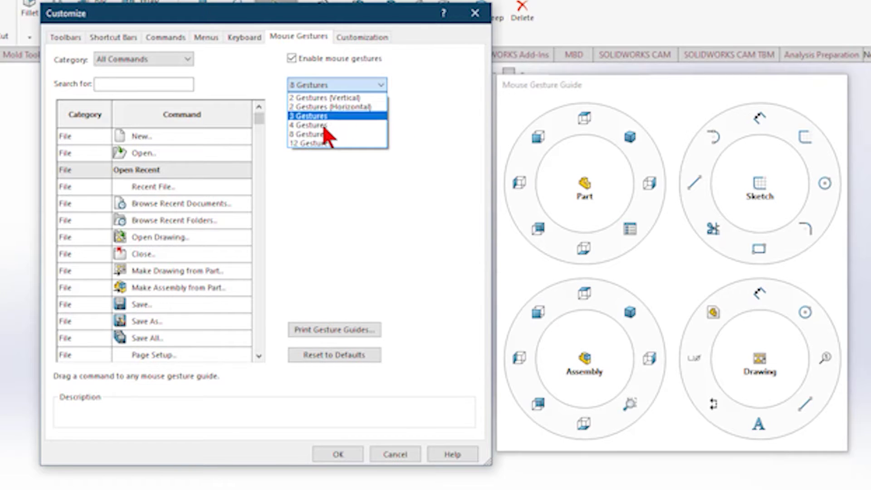
click(322, 144)
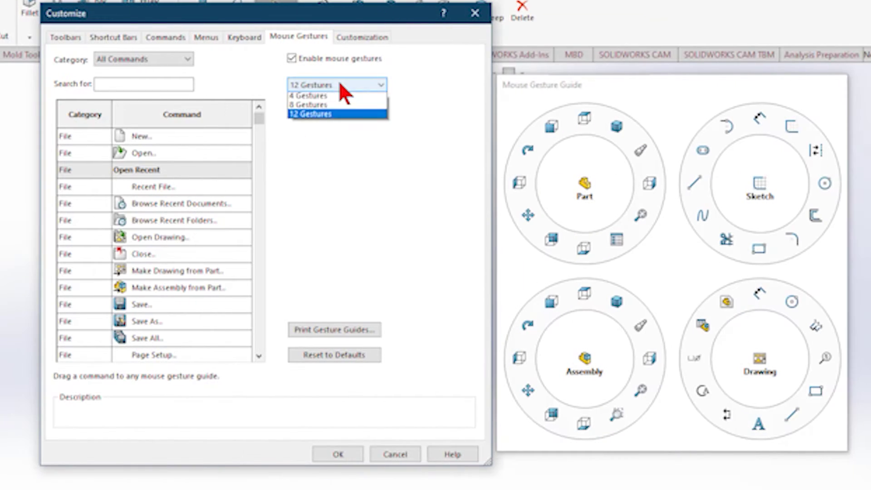
click(340, 134)
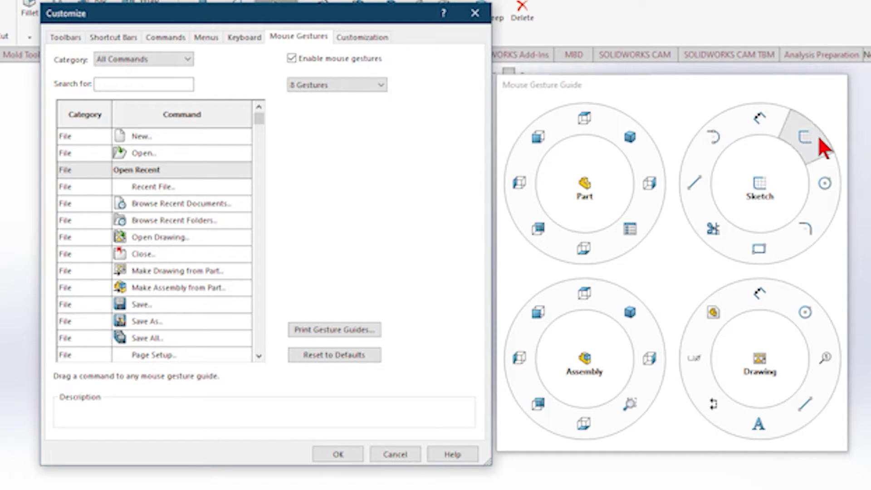
- Remove the Circle command from the Sketch gesture guide, search the commands for "circl" and assign Circle to the emptied slot
drag(829, 182, 773, 177)
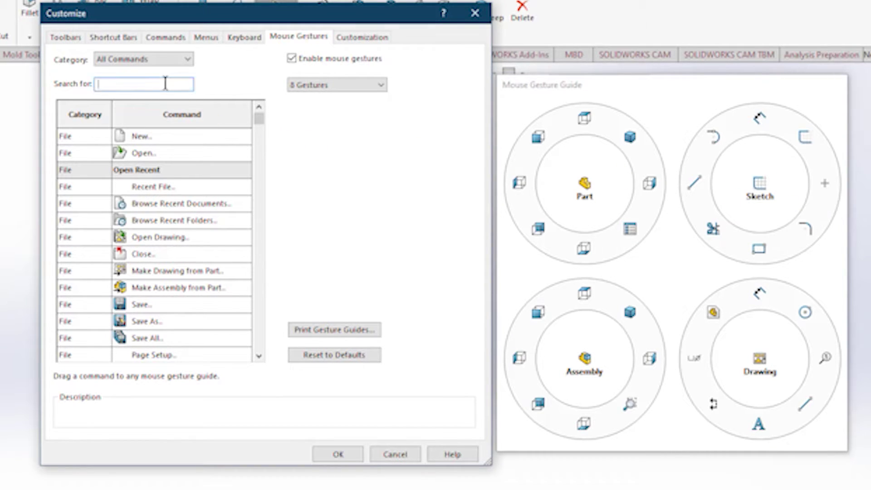
text(circl)
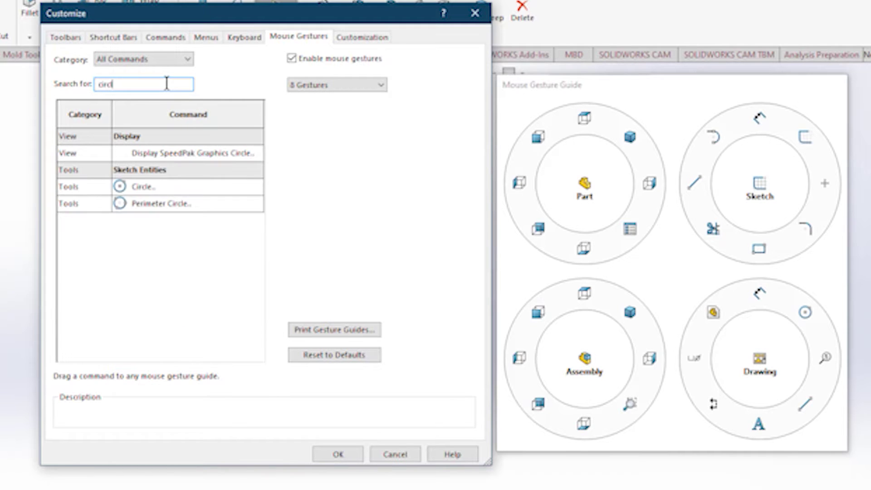
drag(150, 190, 193, 191)
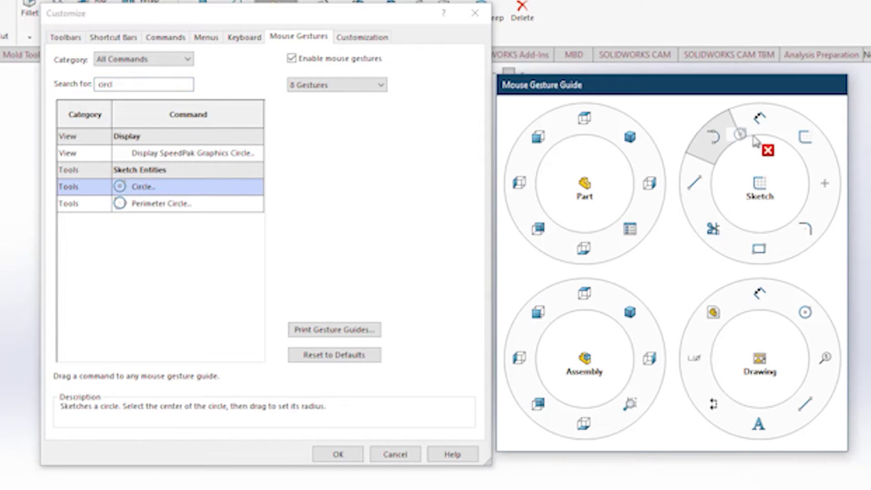
drag(813, 177, 821, 180)
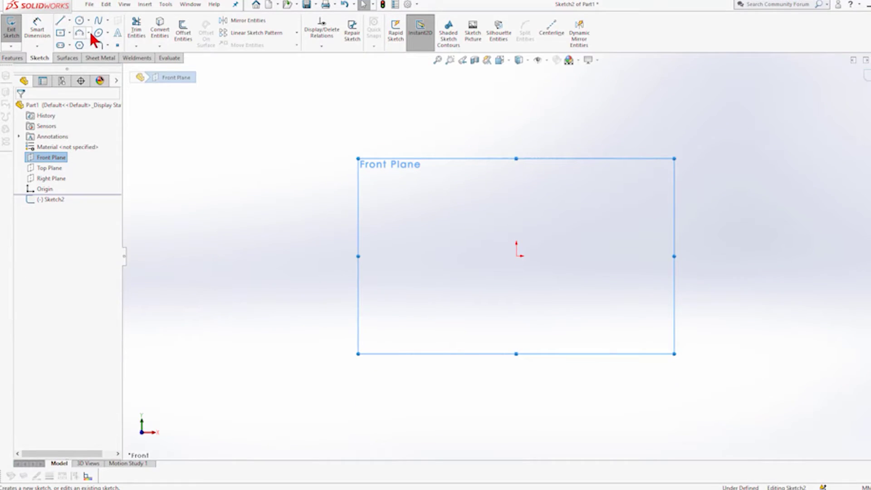
- Sketch a continuous chain on the Front Plane above the origin: a rising line, a tangent arc and a descending line
click(88, 32)
click(94, 58)
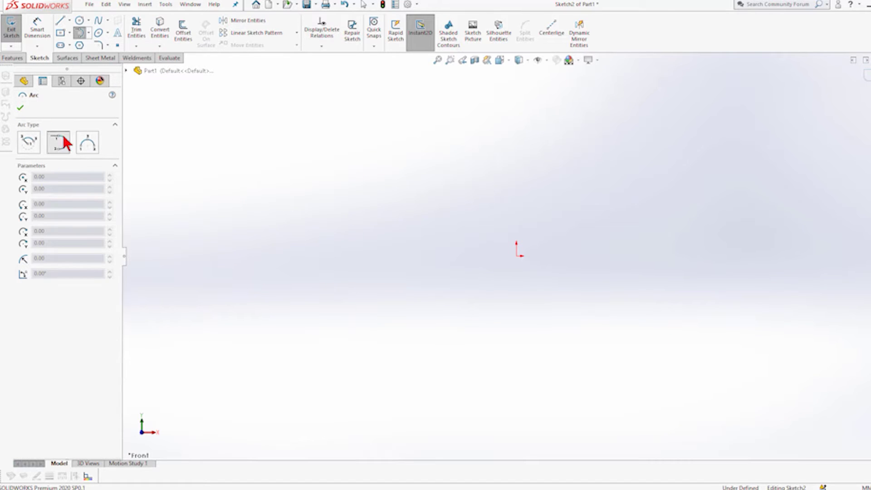
click(61, 21)
click(212, 226)
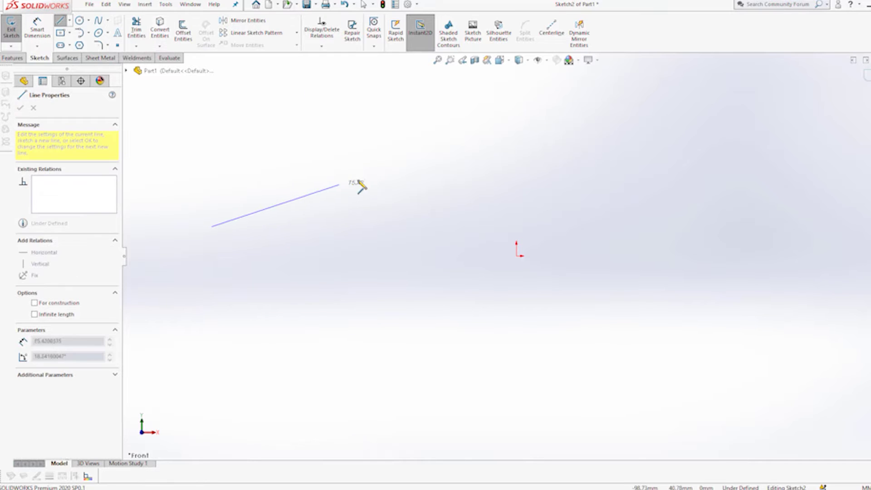
click(445, 159)
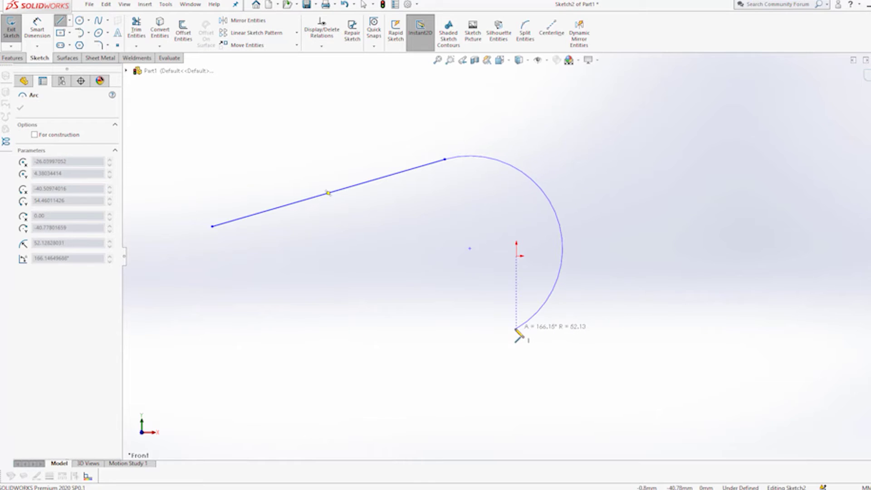
click(636, 199)
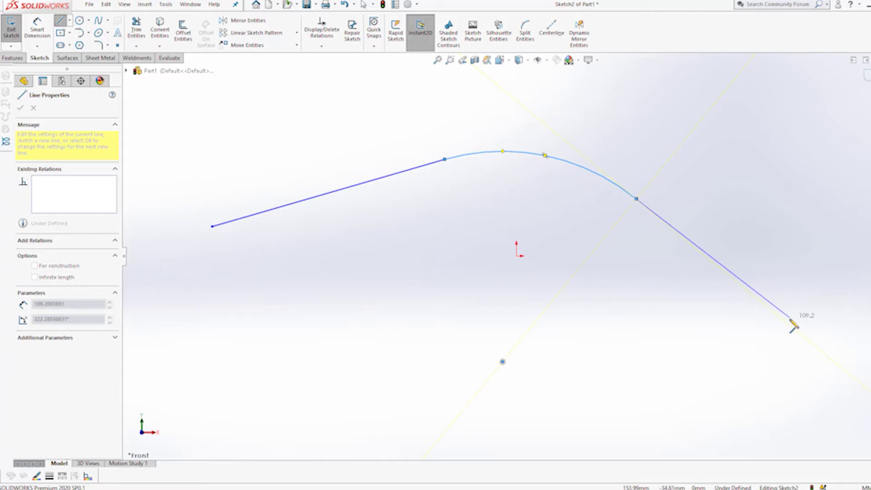
click(766, 307)
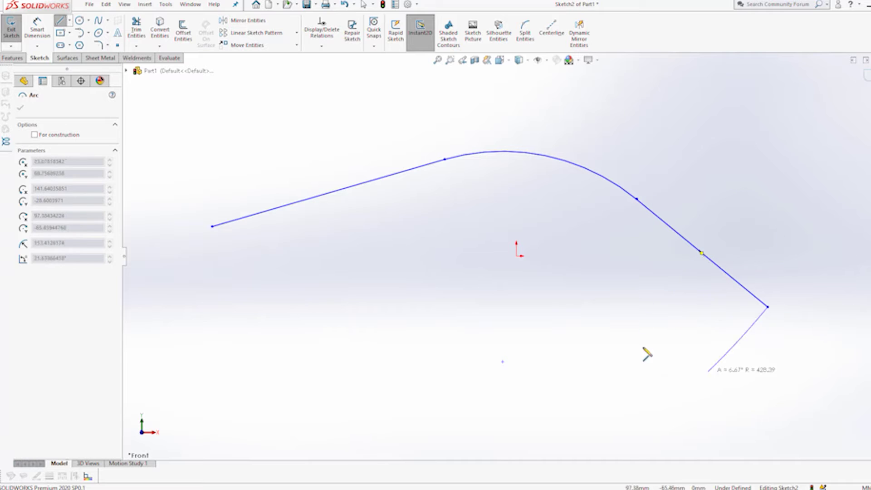
key(Escape)
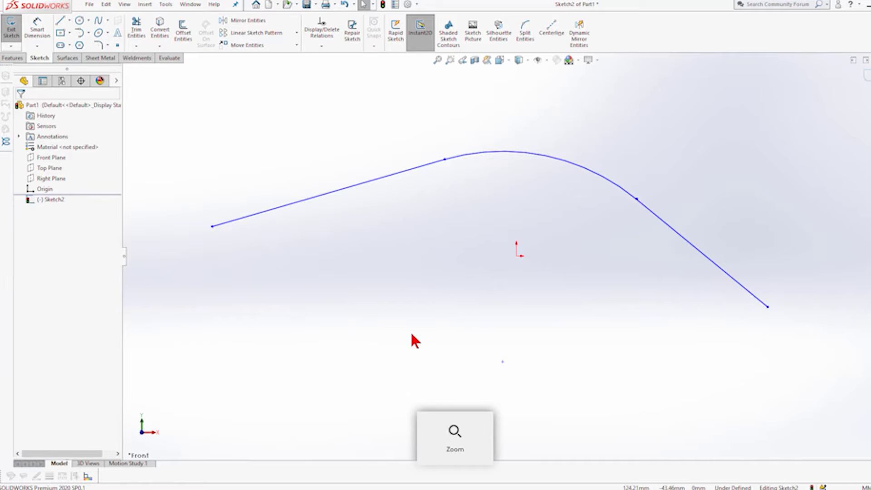
- Sketch a second chain starting below the origin: a line, a tangent arc, a line crossing the first chain's start, and another arc
key(l)
click(660, 297)
click(493, 362)
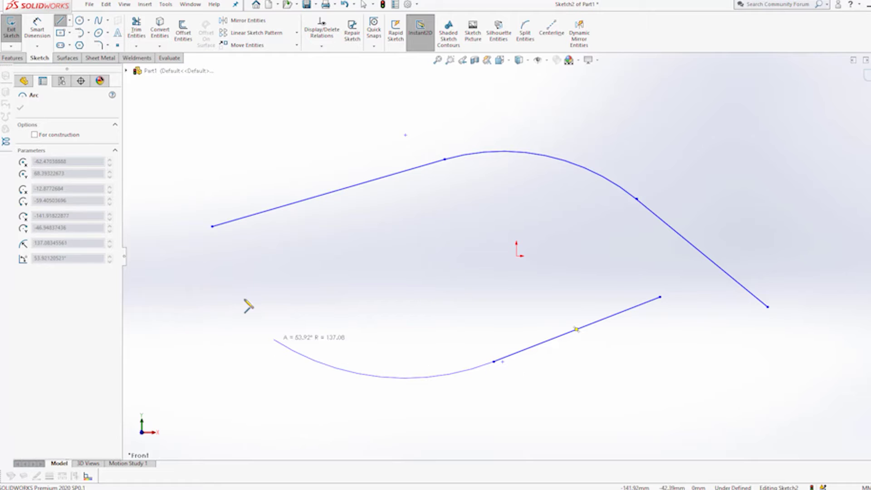
click(302, 313)
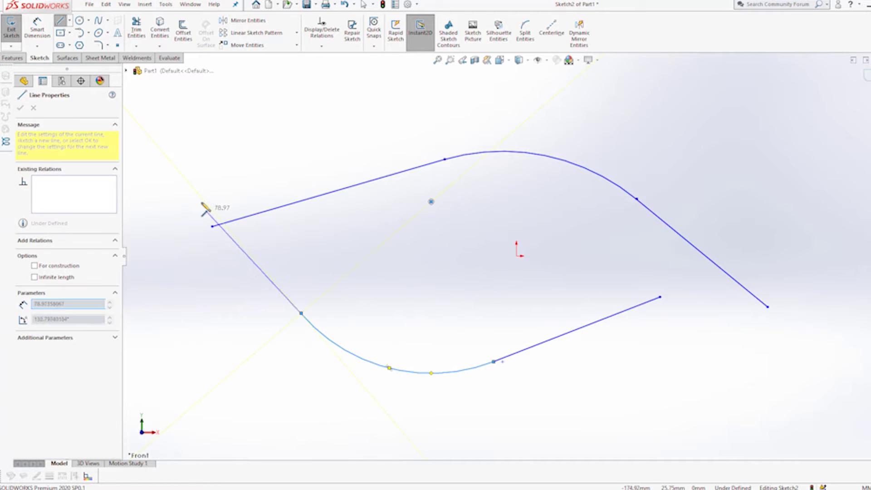
click(200, 196)
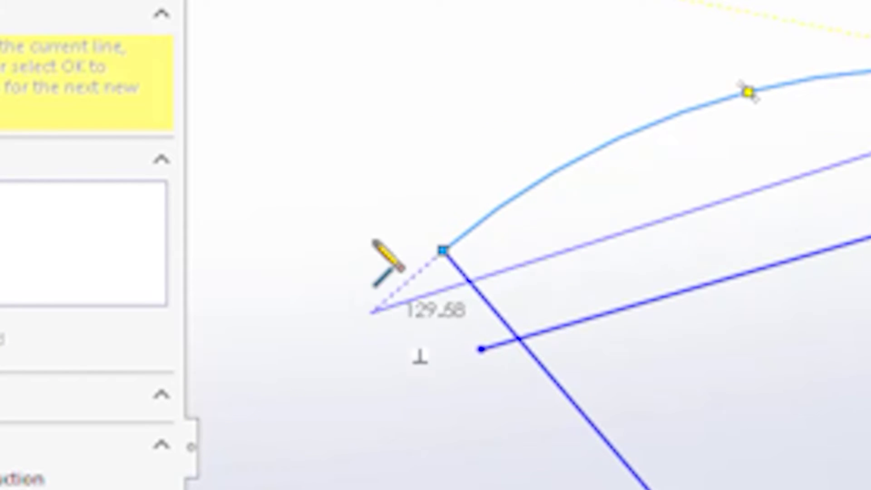
key(Escape)
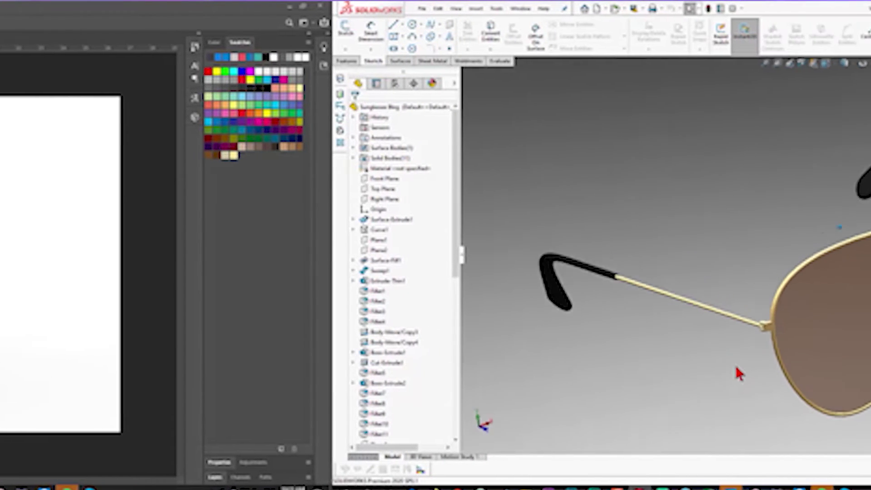
scroll(739, 373, down, 5)
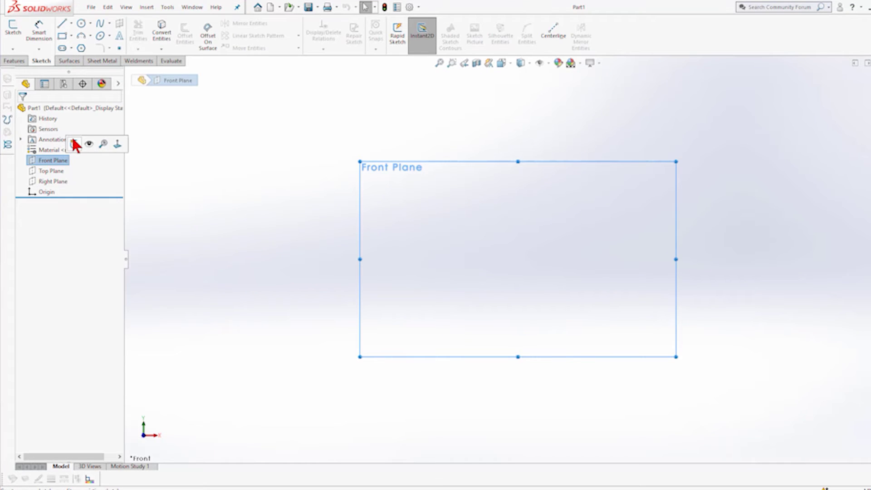
- Start a sketch on the Front Plane and draw a corner rectangle from the origin, about 130 by 85 mm
click(75, 144)
click(63, 36)
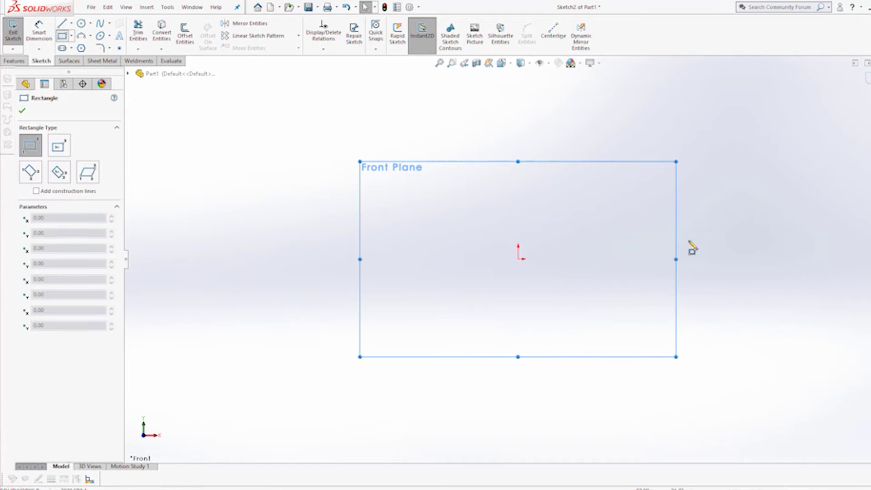
click(518, 259)
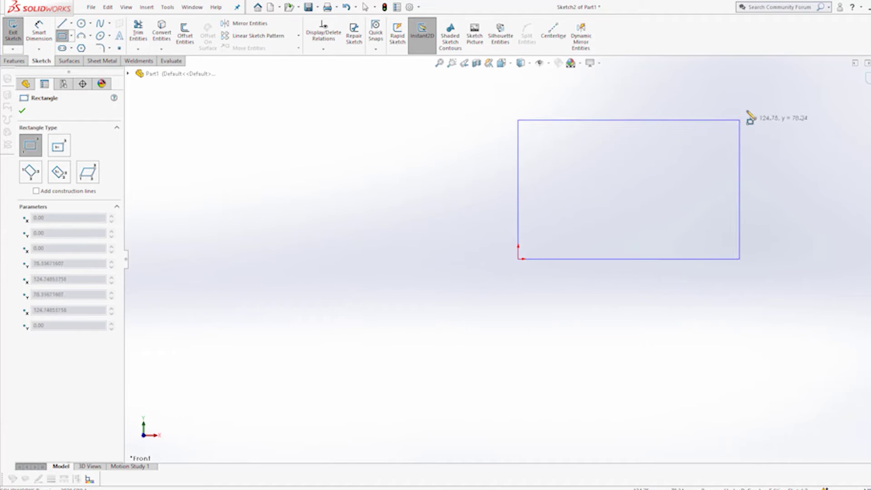
click(749, 107)
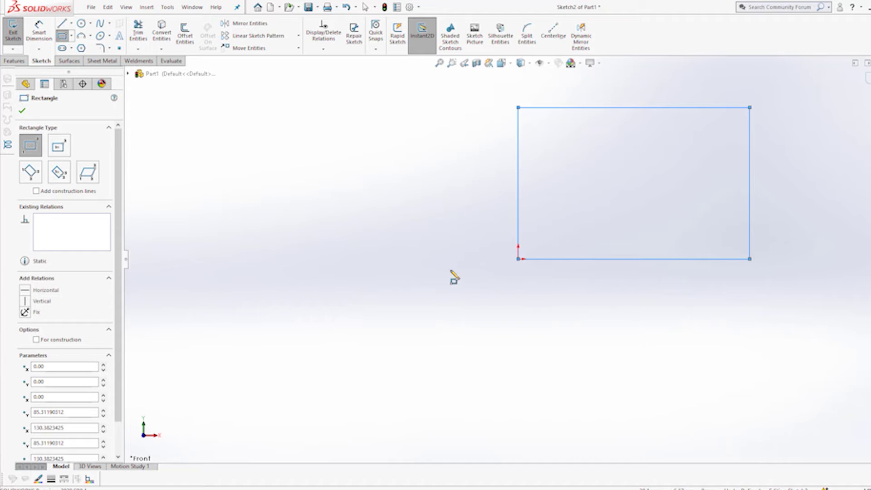
- Delete all four lines of the rectangle drawn from the origin
key(Escape)
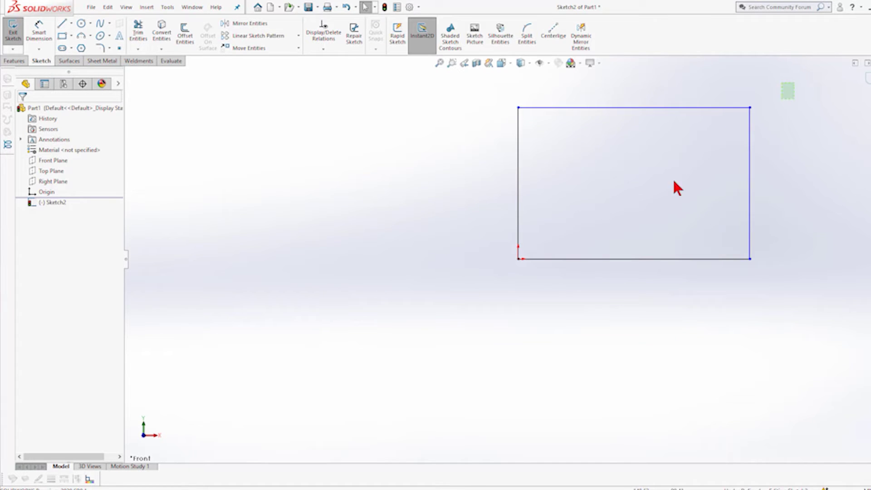
drag(793, 83, 447, 321)
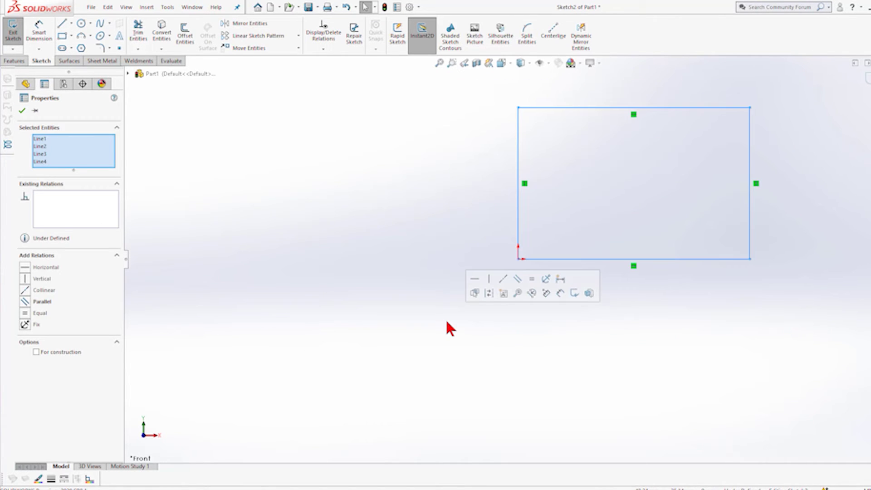
key(Delete)
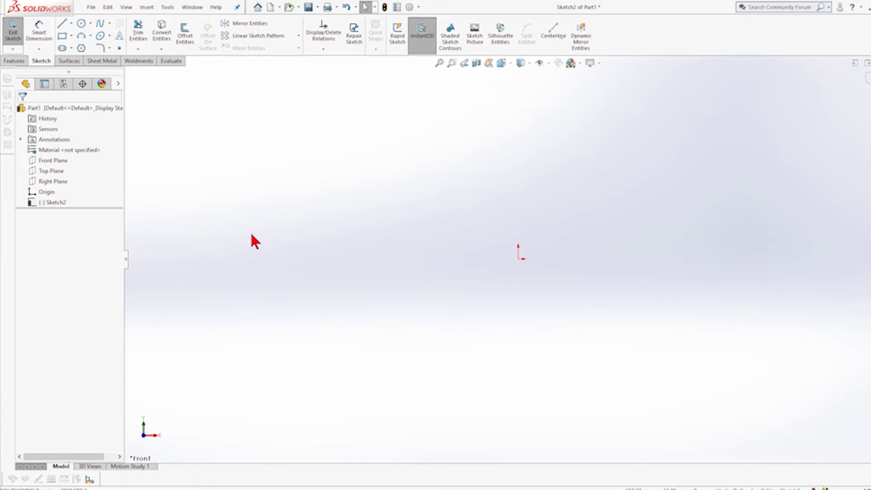
- Sketch a slightly tilted ellipse centred on the origin with radii of about 135 and 60 mm, and delete it
click(81, 48)
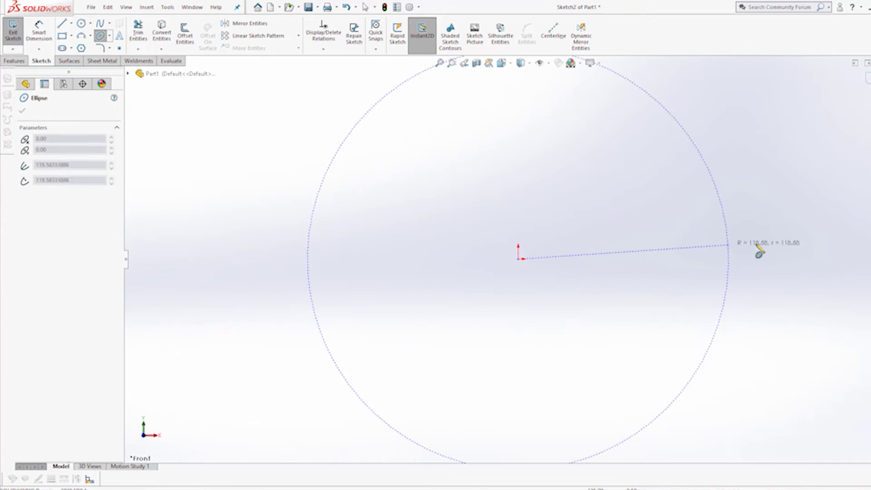
click(757, 244)
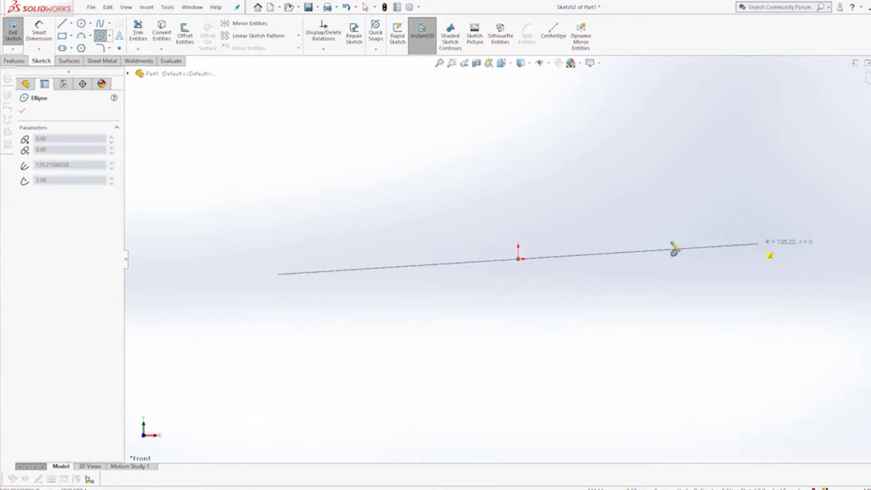
click(594, 155)
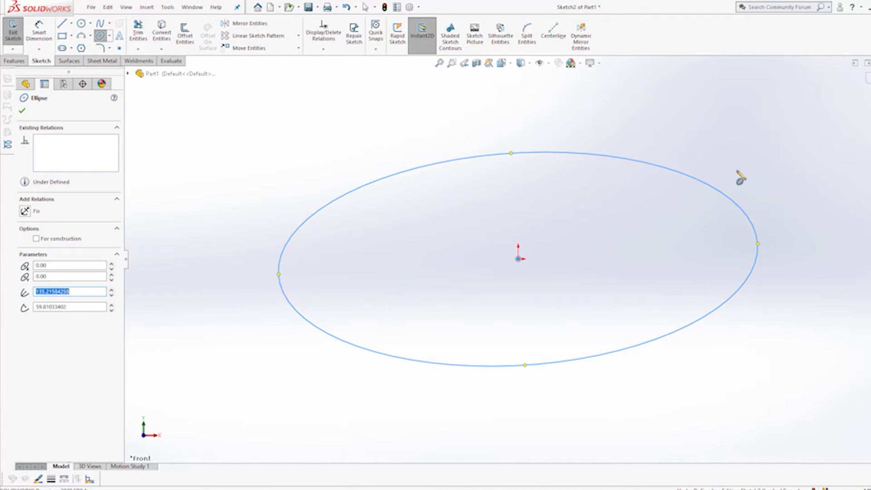
key(Escape)
drag(790, 111, 203, 436)
key(Delete)
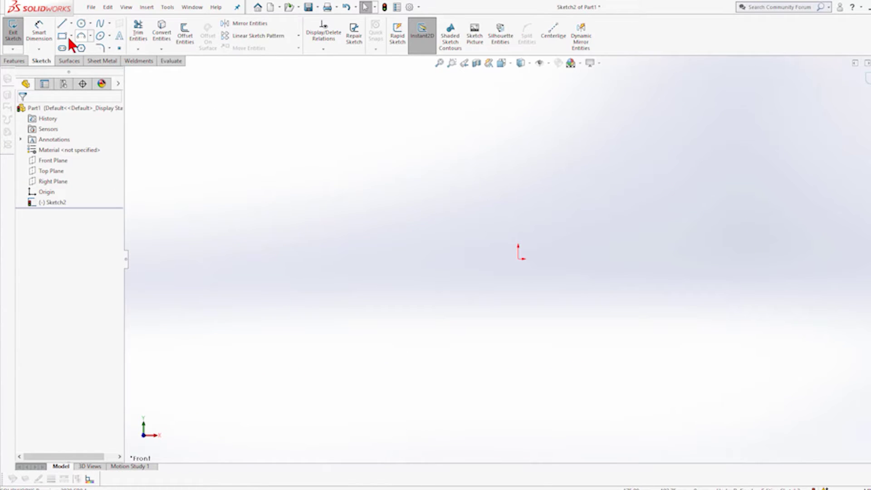
- Sketch a corner rectangle enclosing the origin
key(r)
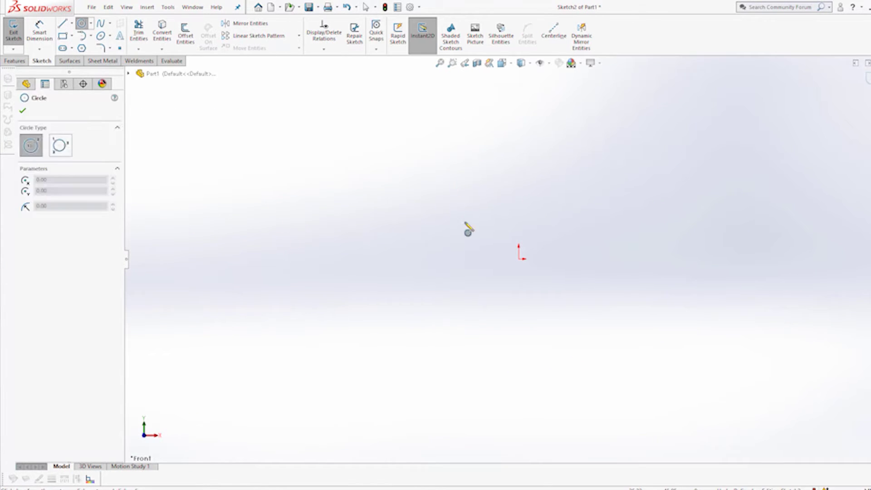
drag(293, 177, 692, 365)
key(Escape)
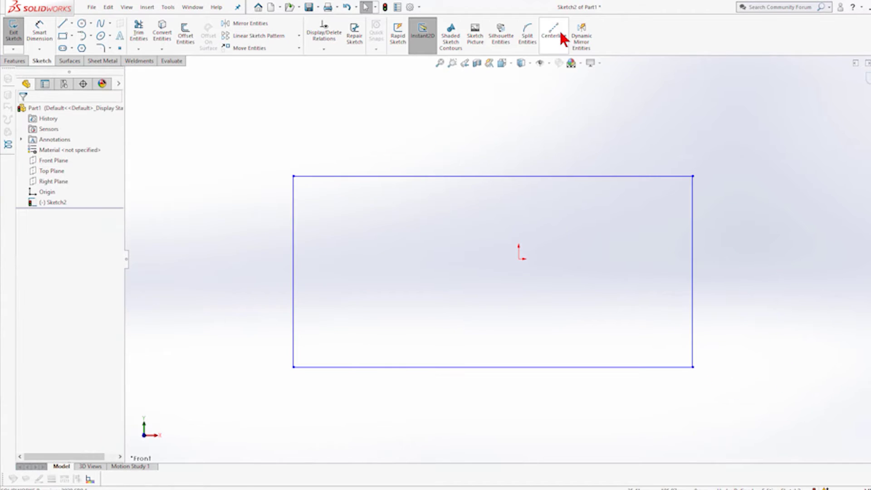
- Draw a diagonal centerline about 249 mm long from the rectangle's upper-right corner to its lower-left corner
click(554, 35)
click(692, 176)
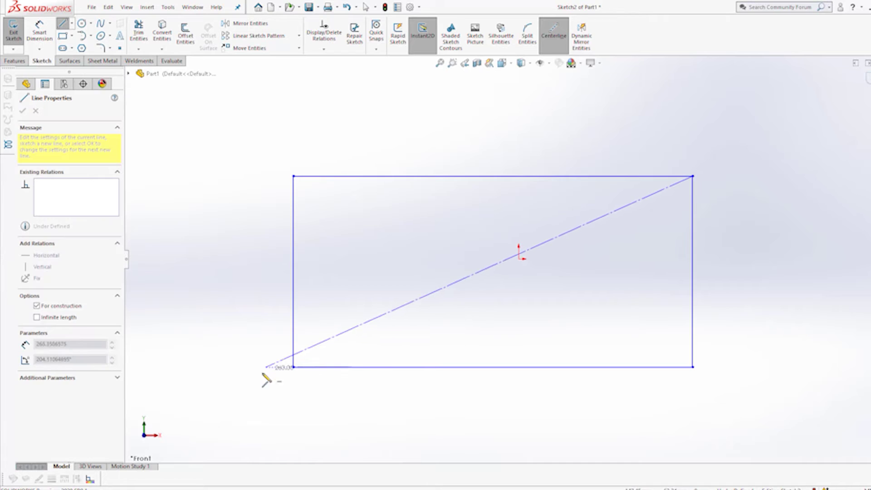
click(293, 367)
key(Escape)
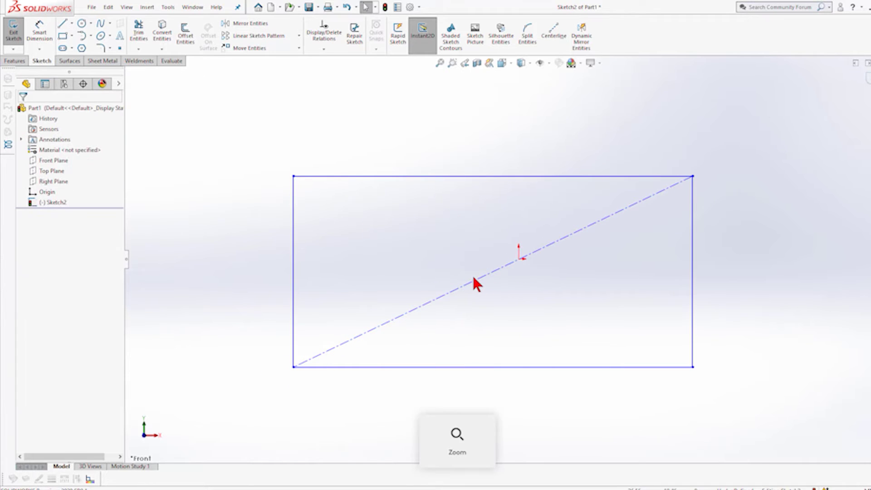
- Make the diagonal centerline's midpoint coincident with the origin and resize the rectangle by its upper-right corner to test the centring
right_click(477, 282)
click(508, 280)
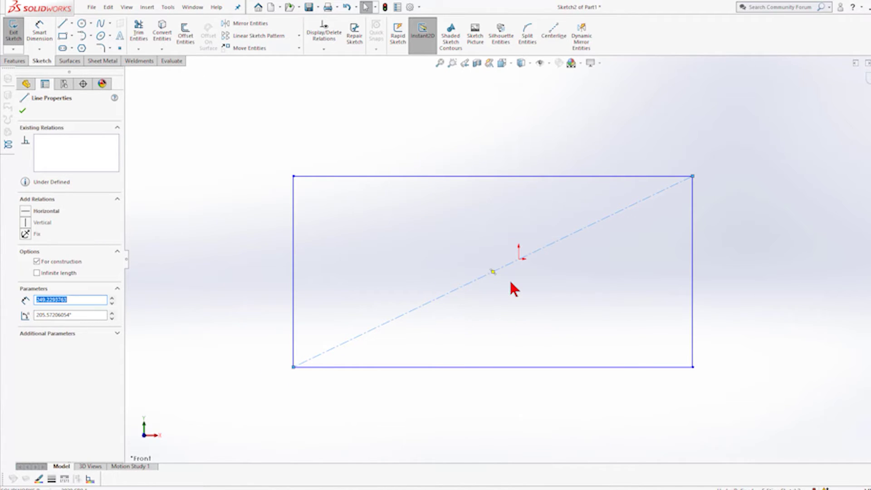
ctrl+click(519, 260)
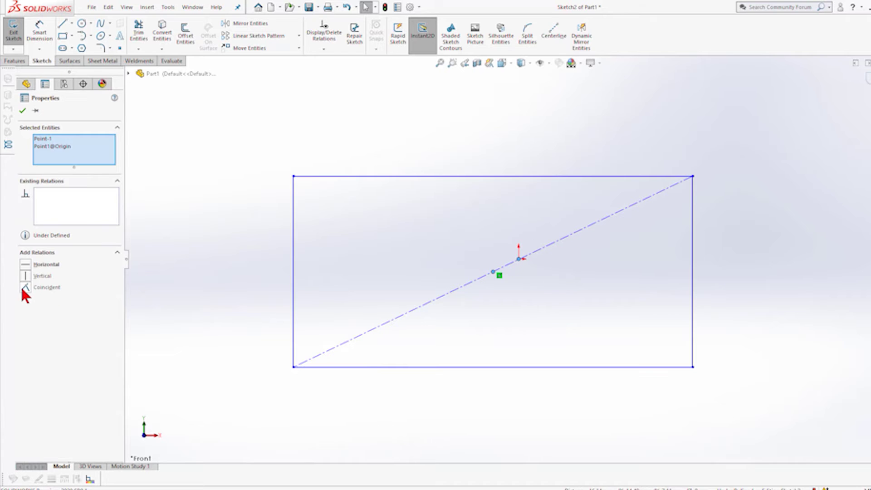
click(22, 289)
key(Escape)
drag(719, 168, 682, 315)
key(Escape)
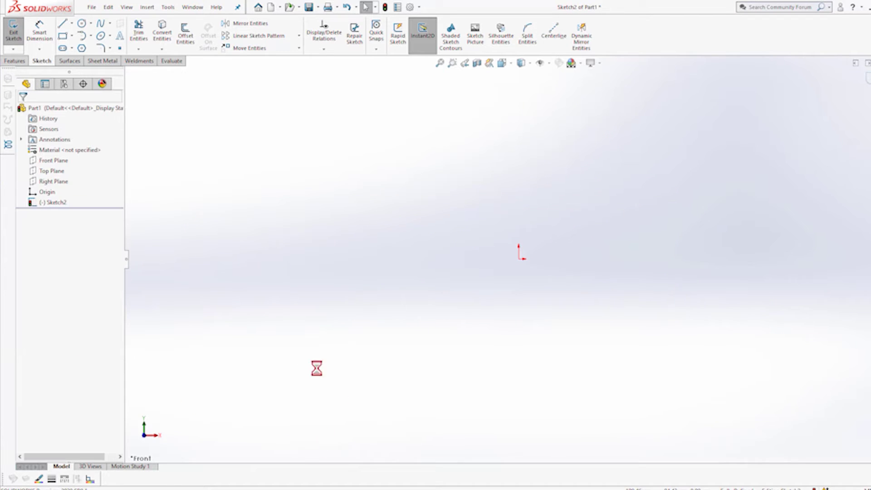
- Sketch a center rectangle on the origin, about 201 by 123 mm
click(71, 37)
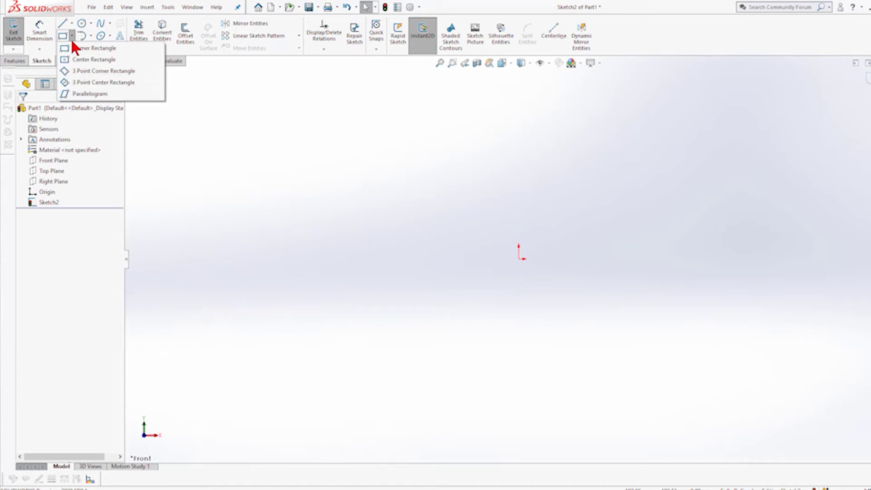
click(91, 59)
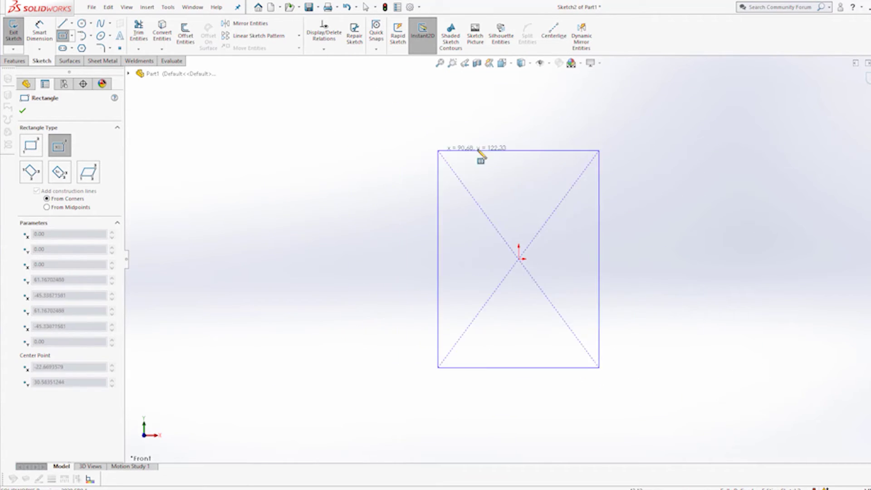
click(697, 149)
- Extrude the center rectangle as a boss with a blind depth of 90 mm
click(14, 61)
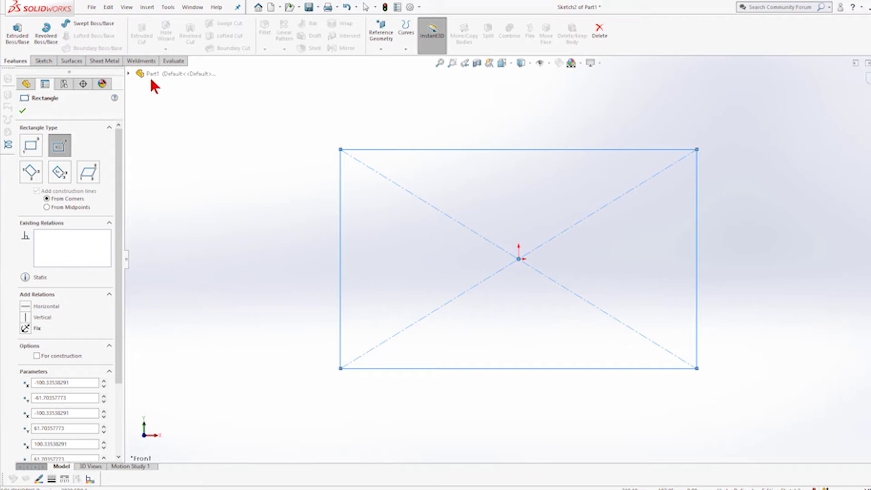
click(18, 35)
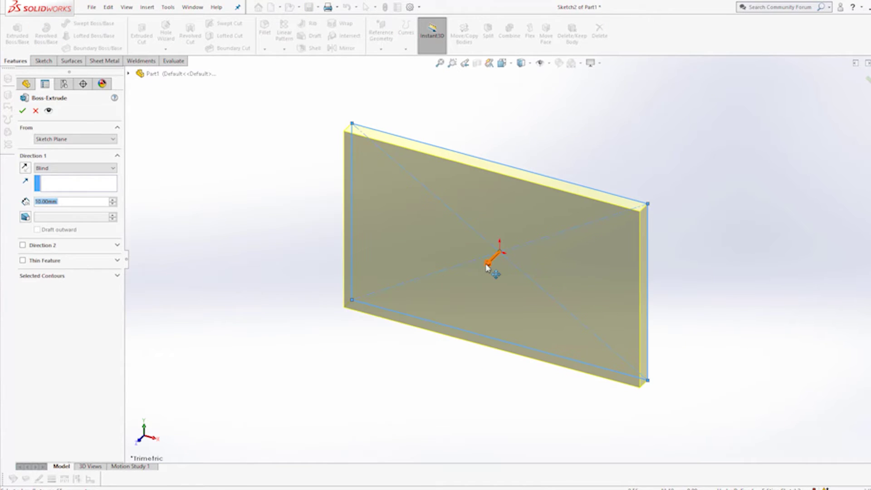
drag(486, 267, 426, 324)
key(Return)
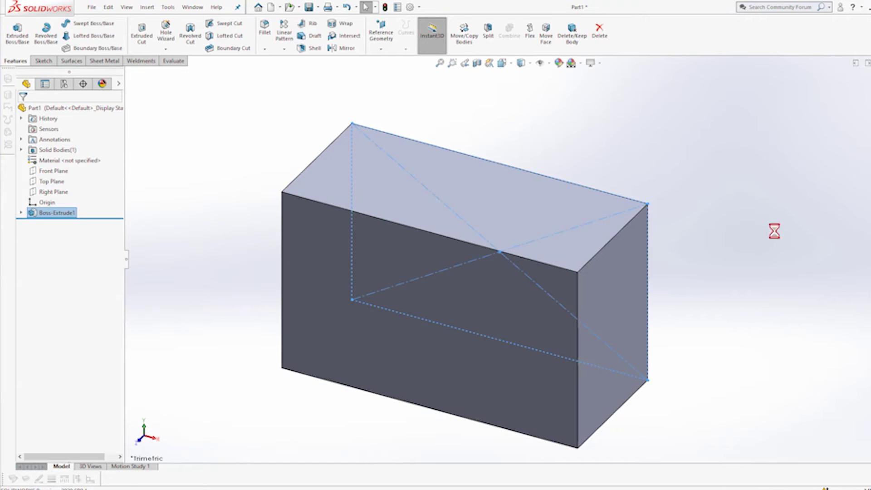
- Highlight the Top Plane and Right Plane and examine where they pass through the block
click(48, 181)
middle_drag(590, 399, 633, 319)
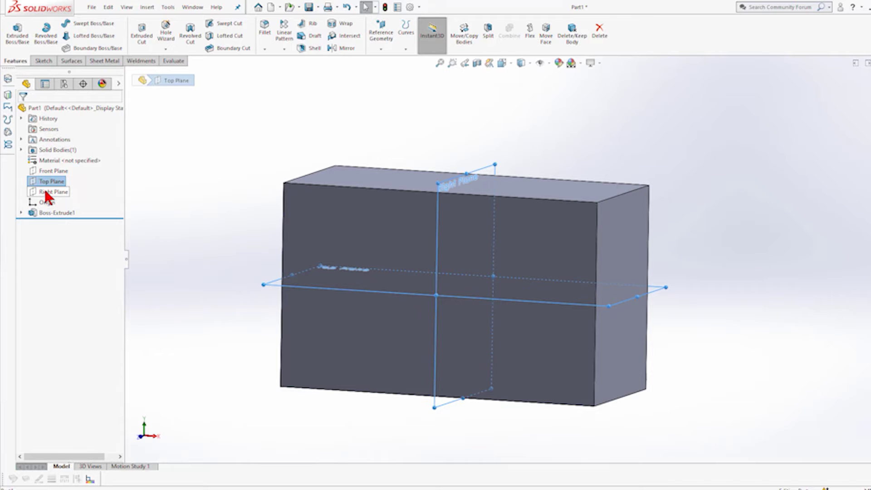
middle_drag(272, 278, 381, 227)
middle_drag(464, 336, 519, 252)
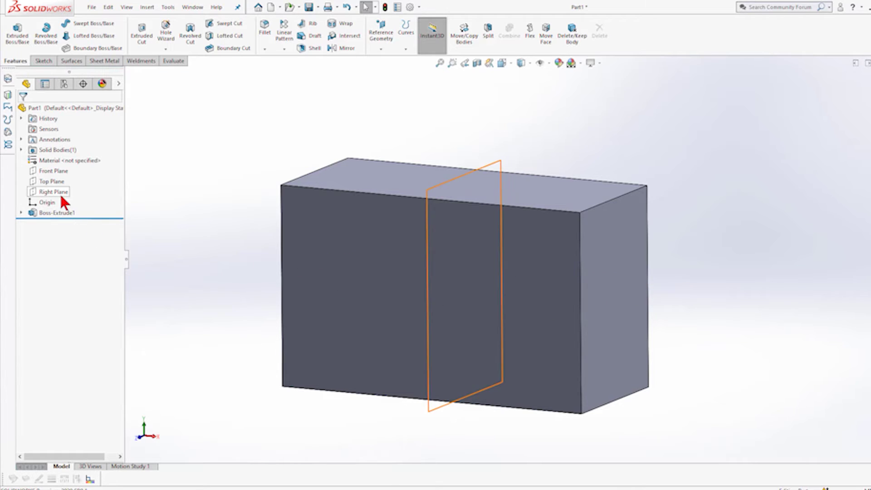
- Edit the block's extrusion to use the Mid Plane end condition
click(65, 211)
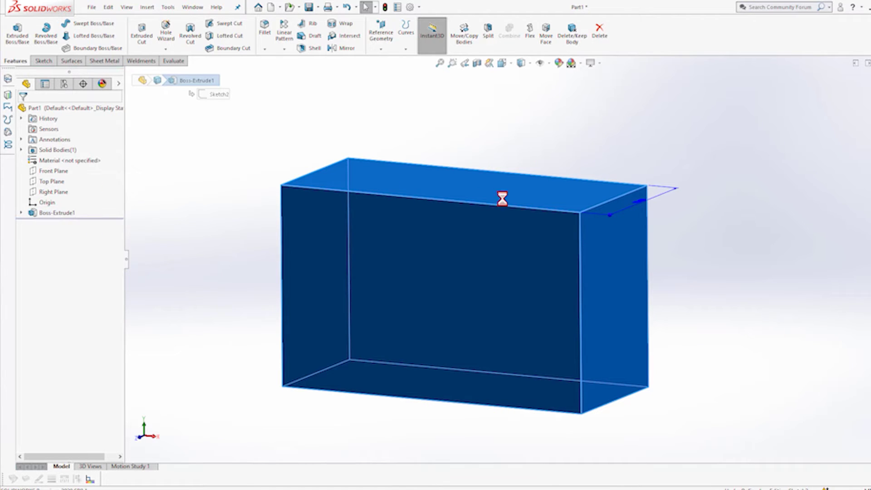
middle_drag(680, 272, 617, 276)
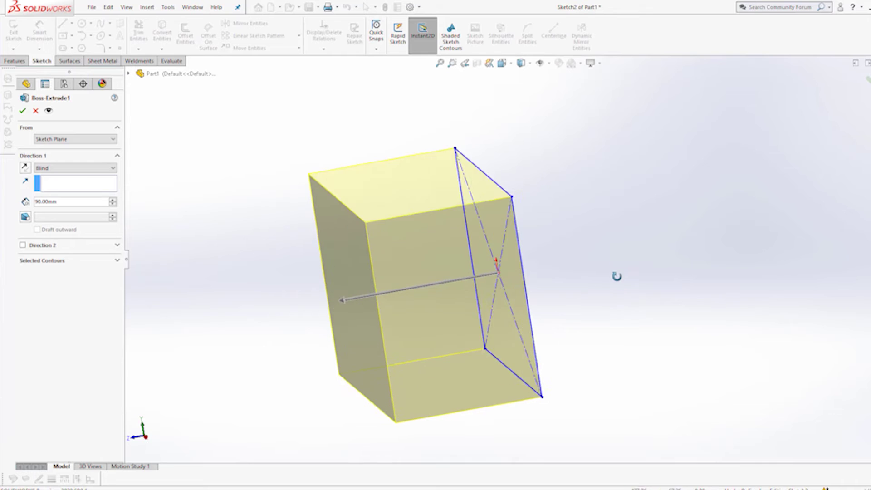
click(78, 168)
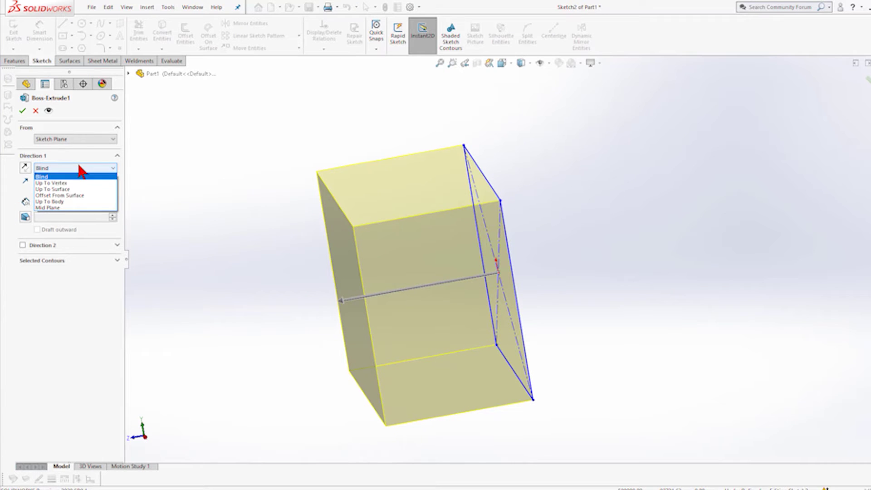
click(56, 207)
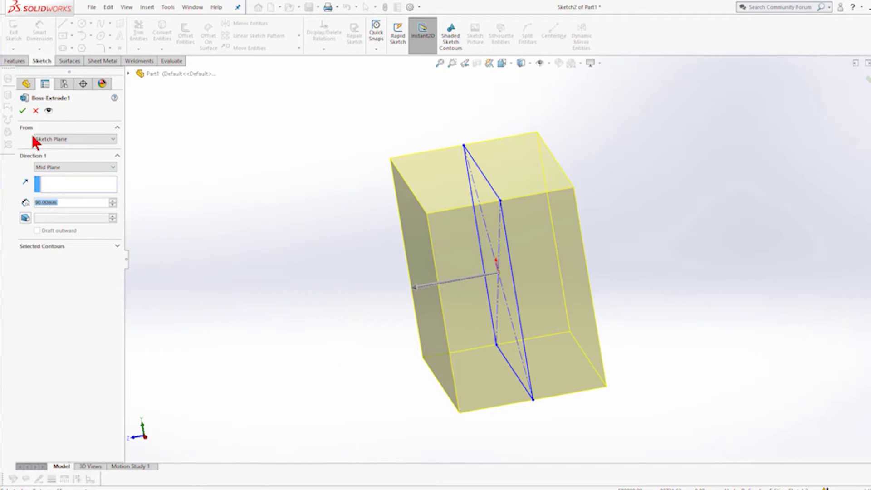
click(21, 112)
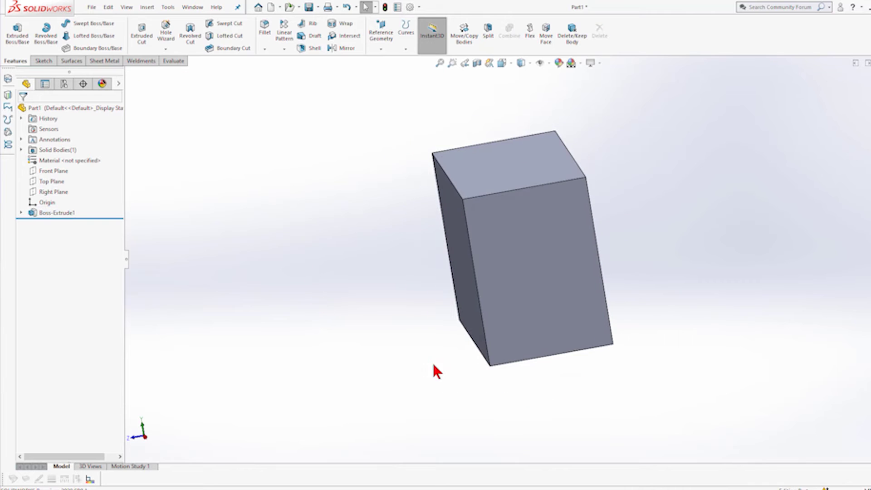
- Highlight the Front, Top and Right Planes, examine their position within the block and clear the selection
mouse_move(594, 237)
middle_down()
mouse_move(587, 237)
mouse_move(599, 229)
middle_up()
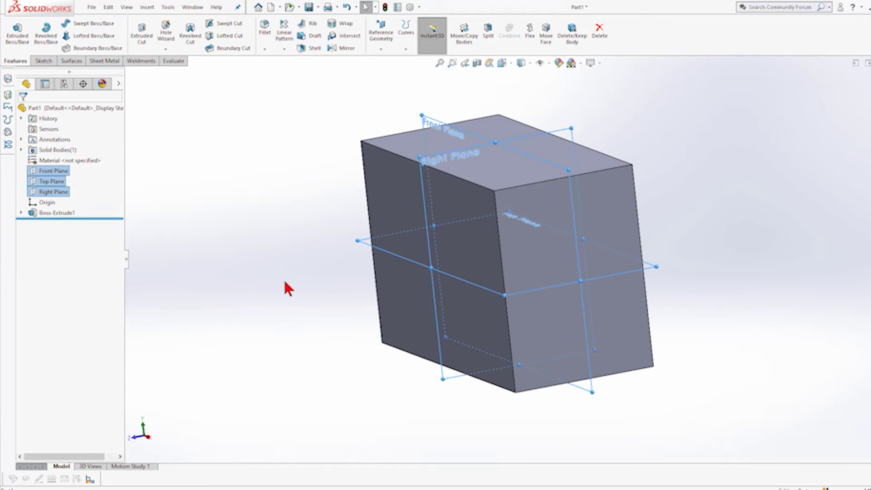
middle_drag(408, 289, 446, 322)
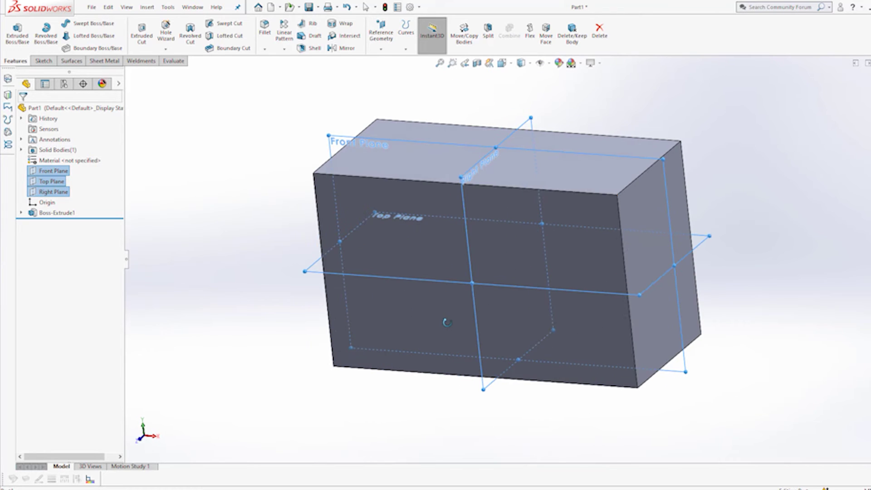
click(633, 111)
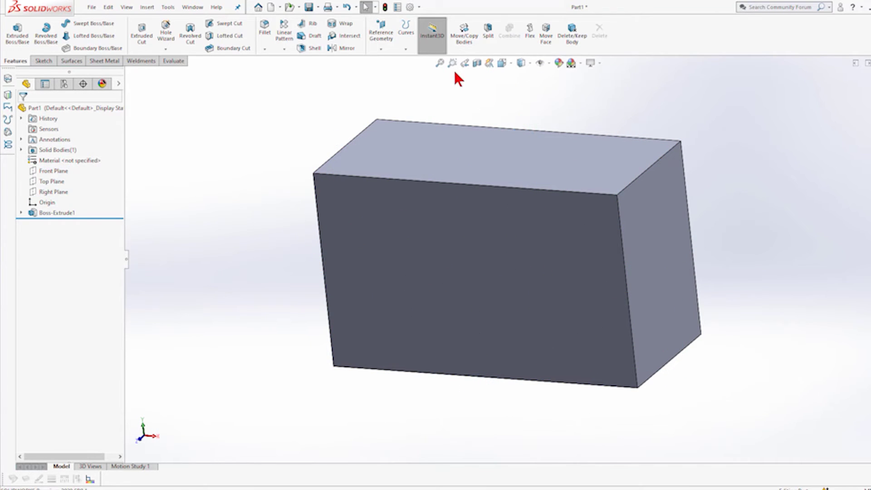
- Preview section views of the block along the Front, Top and Right Planes, and close the section tool without keeping one
click(477, 64)
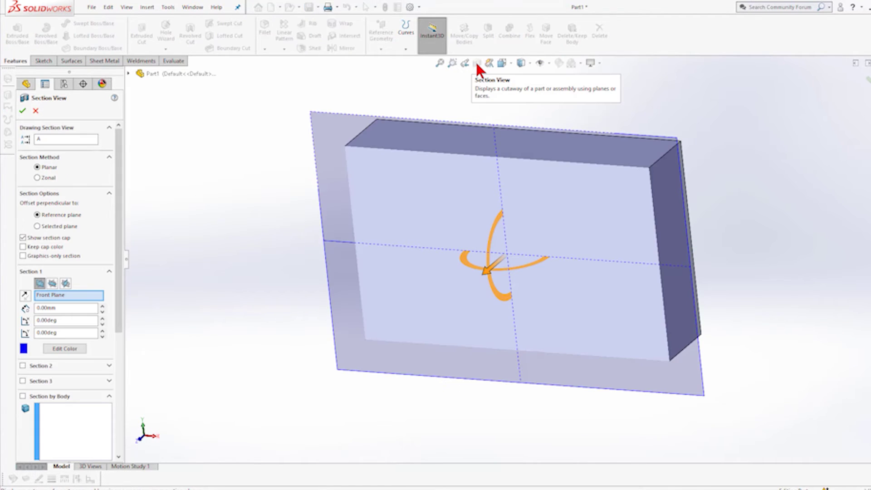
click(52, 283)
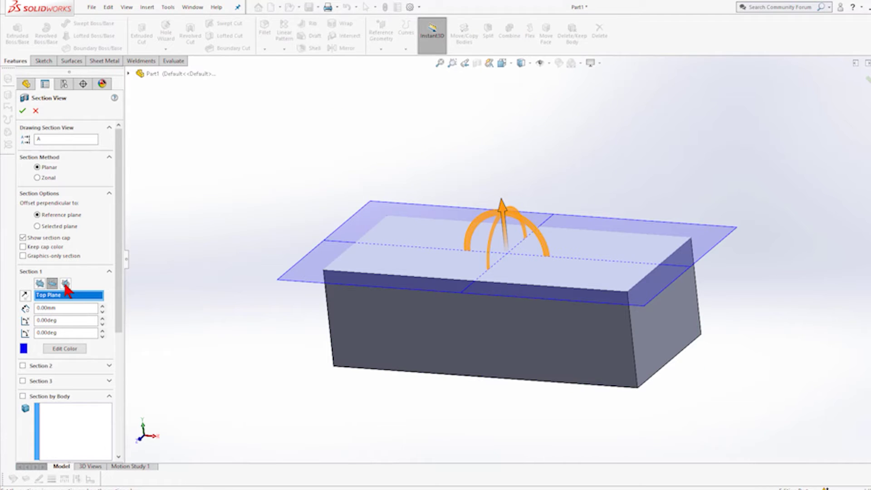
click(65, 283)
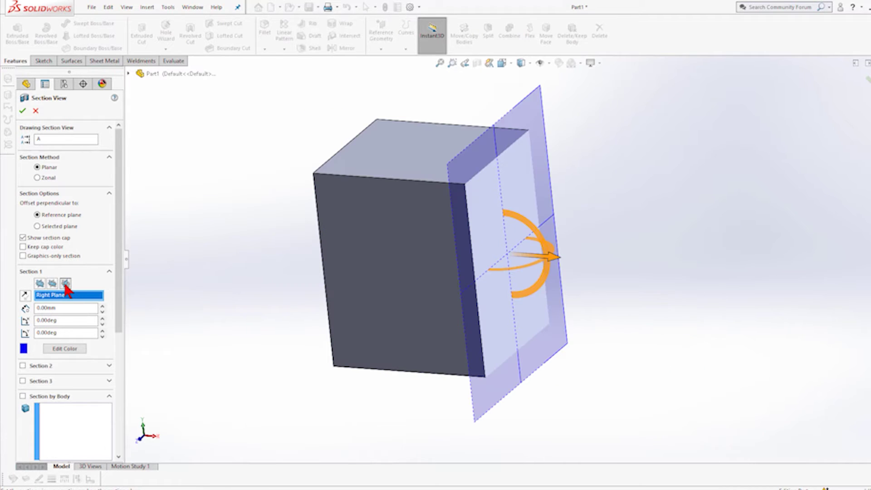
click(36, 111)
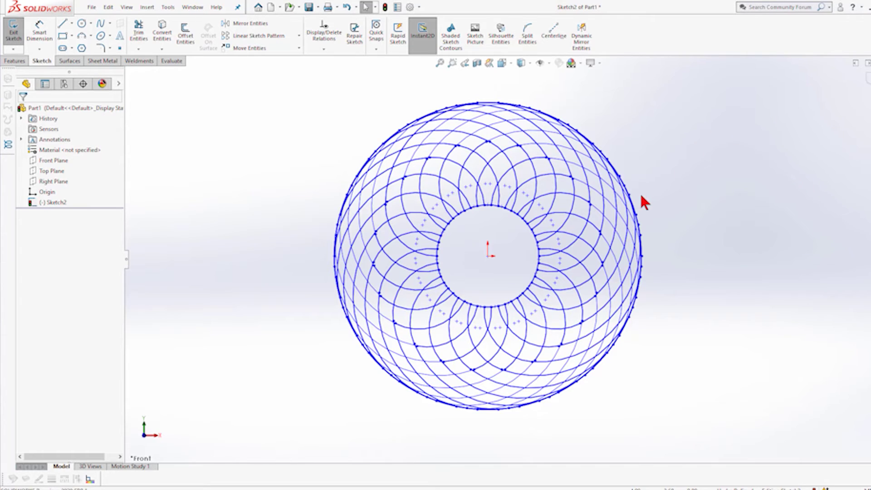
- Power trim segments of the overlapping circles along a path down the pattern's outer side and undo the trim
key(t)
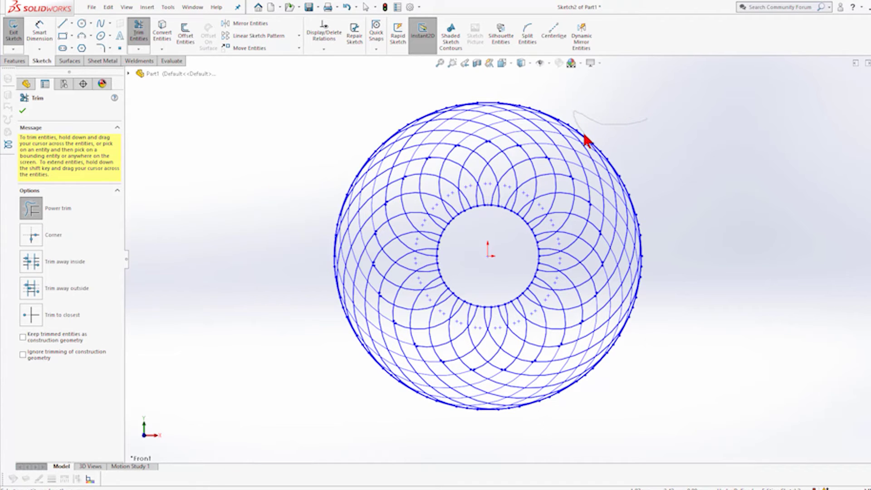
drag(585, 140, 609, 195)
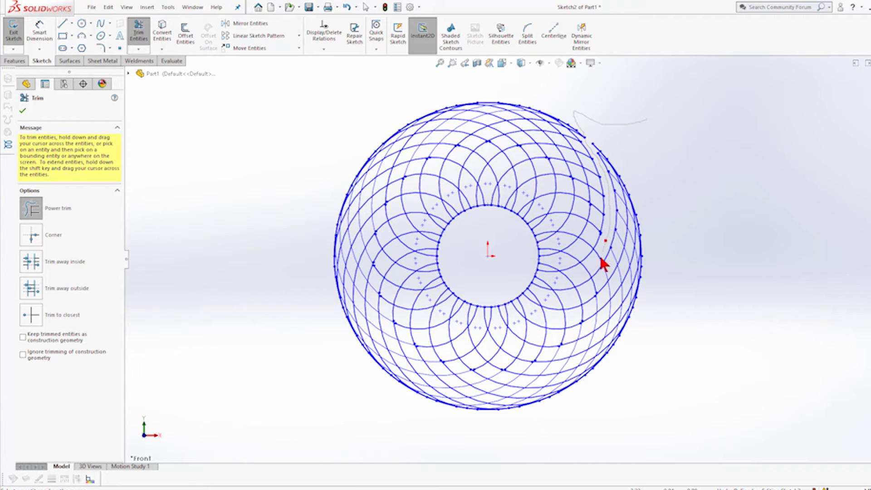
drag(580, 288, 565, 297)
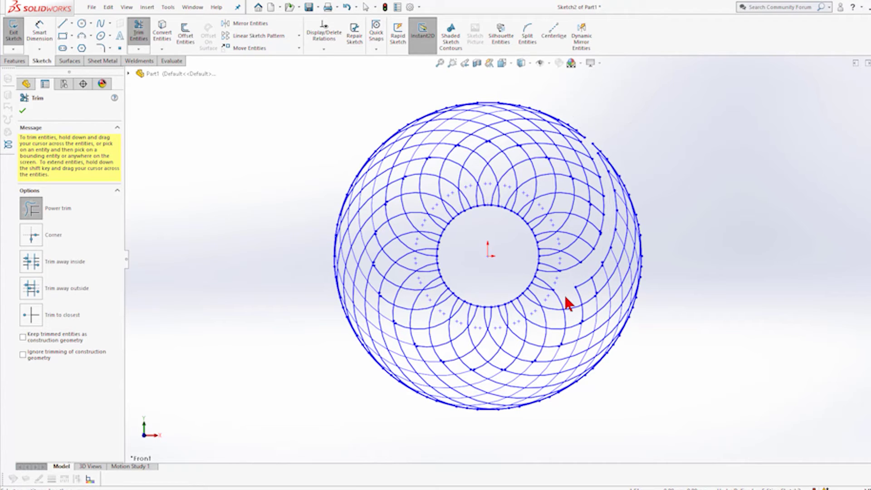
key(Escape)
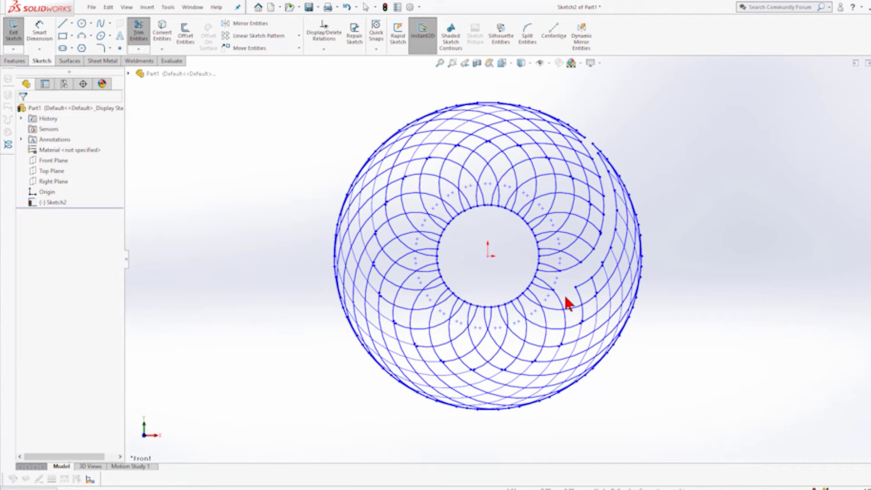
key(ctrl+z)
- Power trim the overlapping circles along a curved path from the outer rim to the inner circle, retracing part of it to restore segments
key(Return)
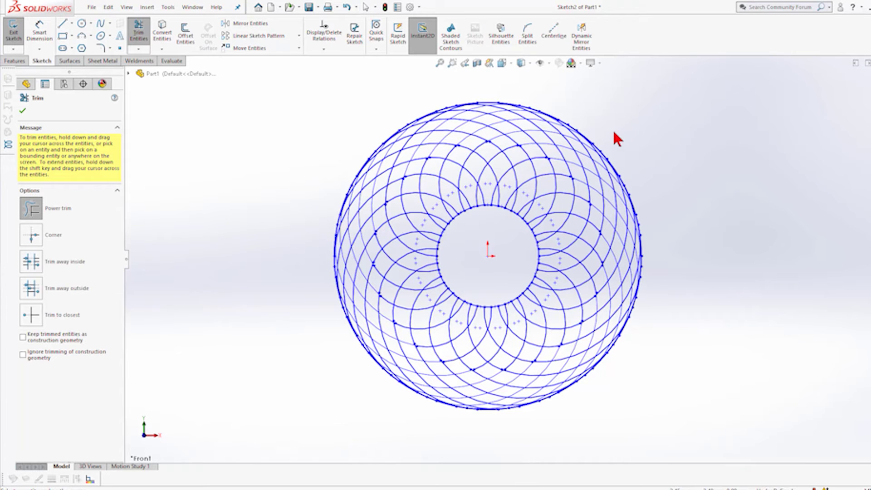
mouse_move(599, 151)
mouse_down()
mouse_move(625, 210)
mouse_move(625, 239)
mouse_up()
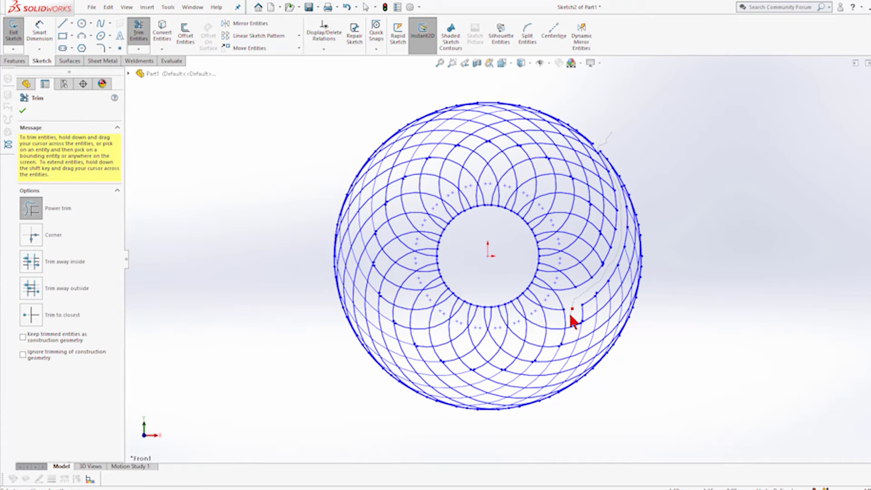
drag(572, 308, 573, 303)
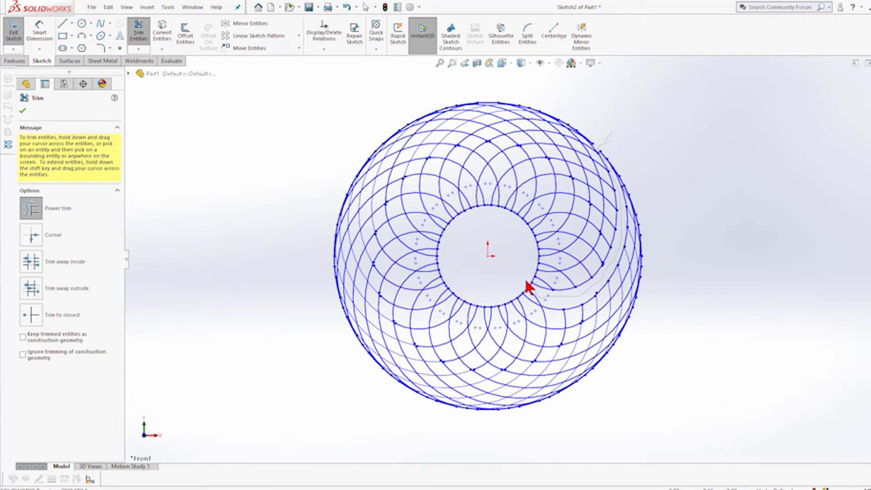
drag(491, 258, 493, 260)
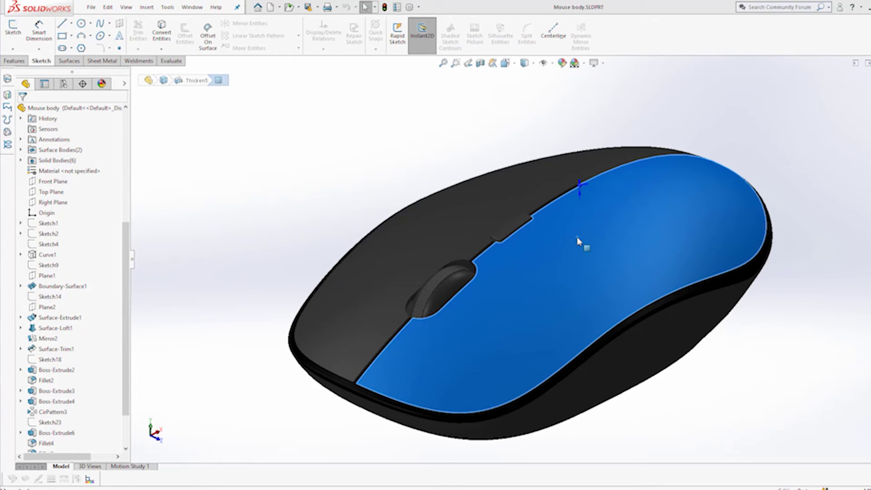
- Select the underside and side faces of the mouse body, rotate the model and examine the context options offered for each face
key(ctrl+6)
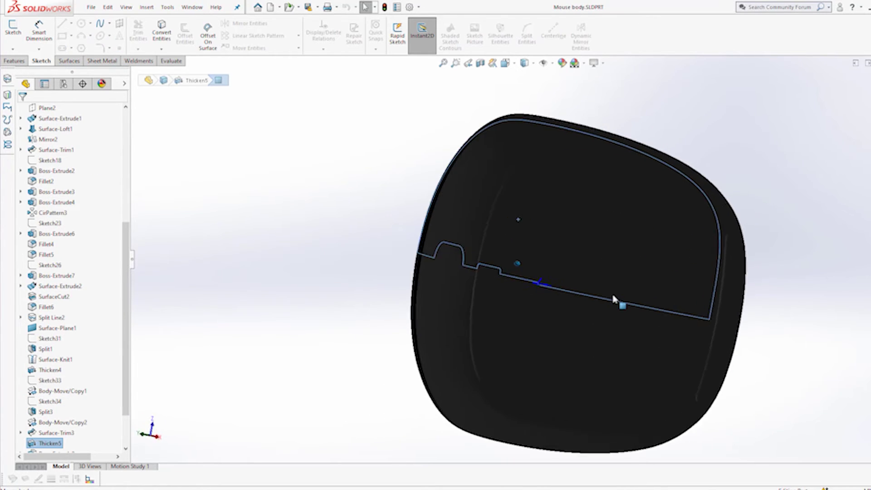
click(515, 232)
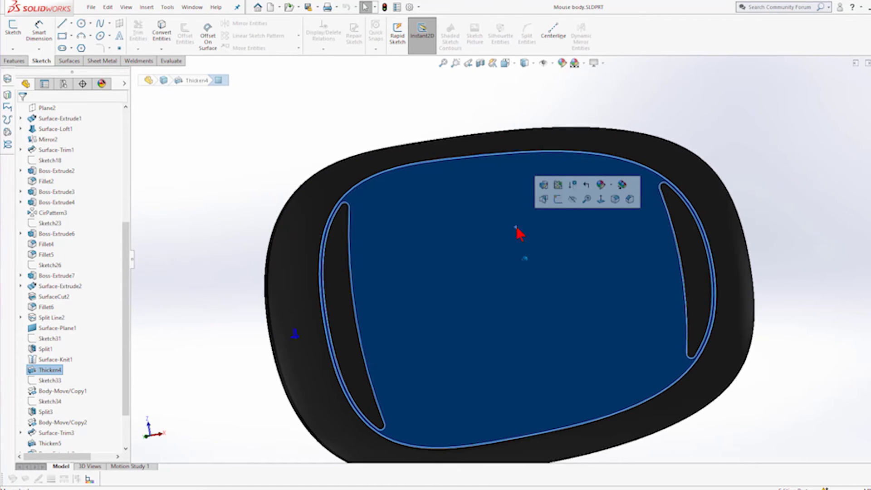
key(Down)
key(Down)
key(Down)
key(Down)
key(Down)
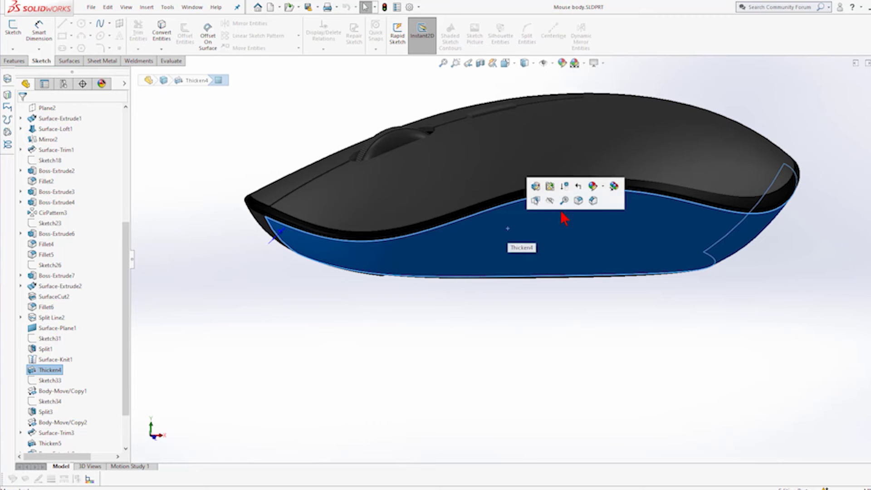
key(Up)
key(Up)
key(Up)
key(Up)
key(Up)
key(Up)
key(Up)
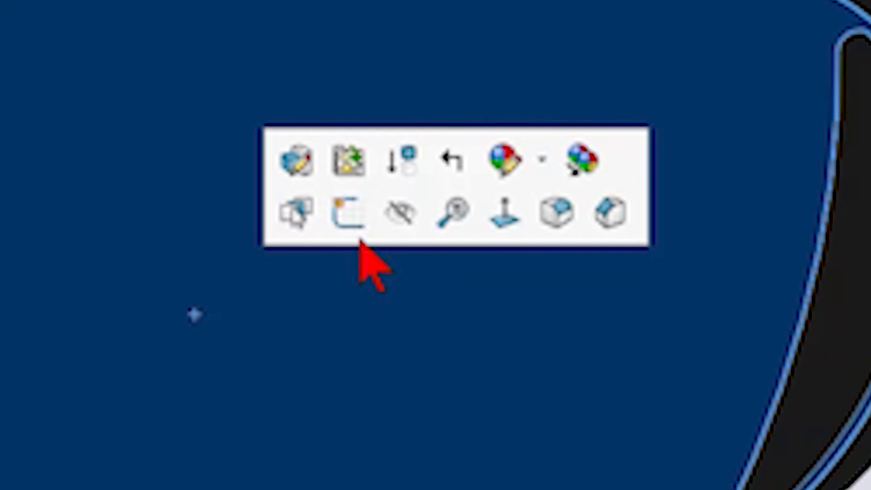
key(Down)
key(Down)
key(Down)
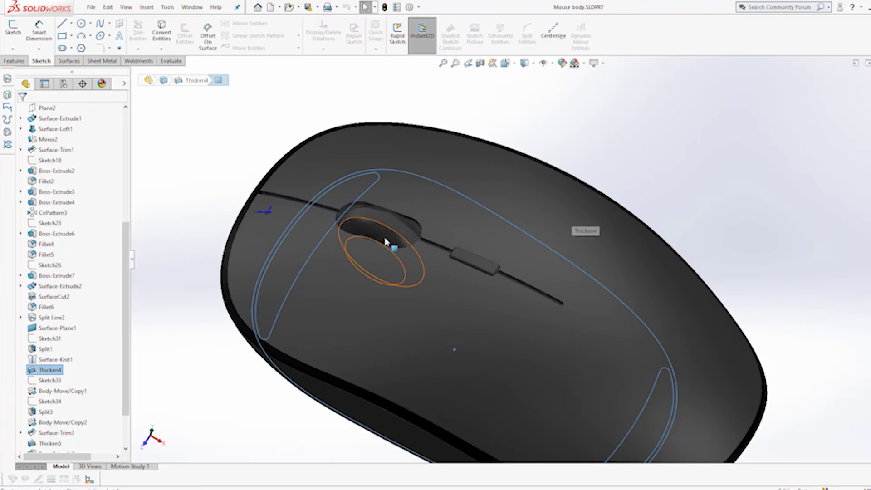
- Select the scroll wheel face and the curved side lip face of the mouse body and examine their context options
click(385, 241)
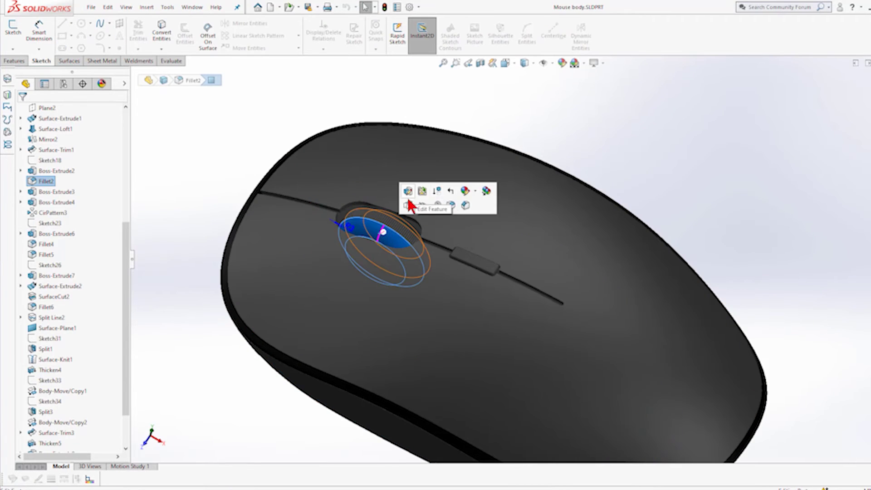
click(521, 253)
key(Down)
key(Down)
key(Down)
click(551, 308)
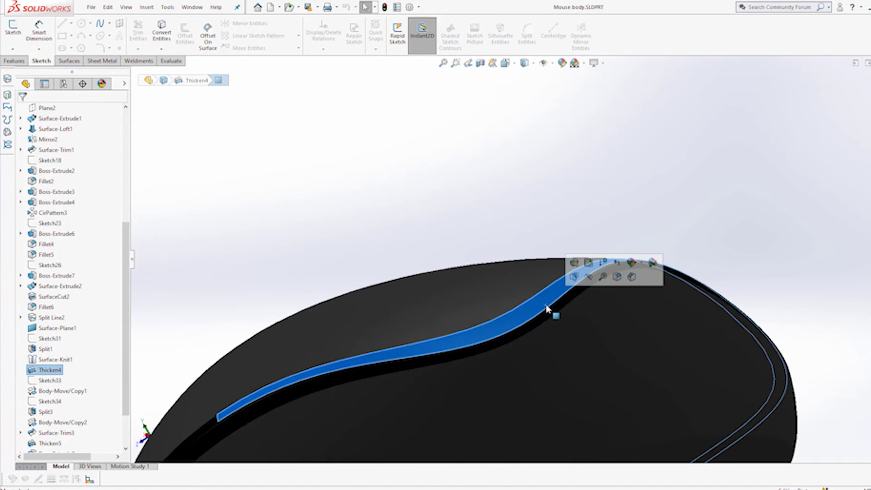
- Start a sketch on the crescent-shaped pad on the mouse's underside and draw a small circle on it
scroll(550, 311, down, 5)
click(420, 124)
click(462, 92)
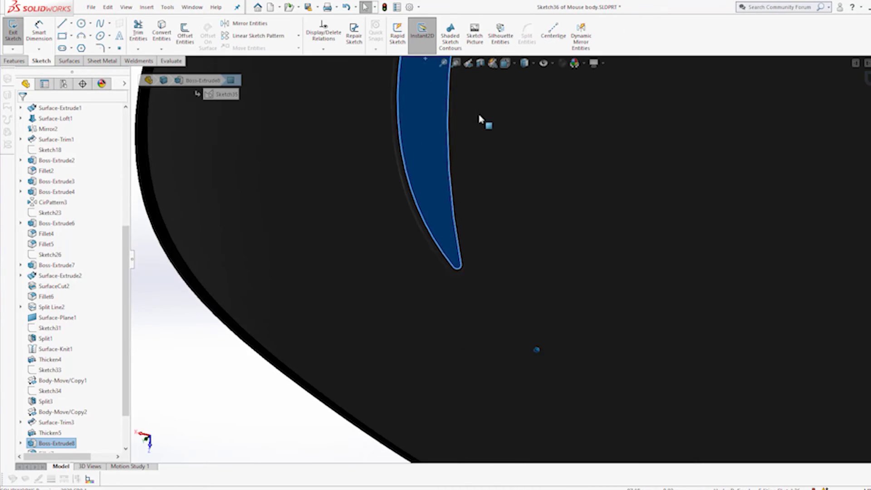
key(c)
scroll(431, 317, up, 3)
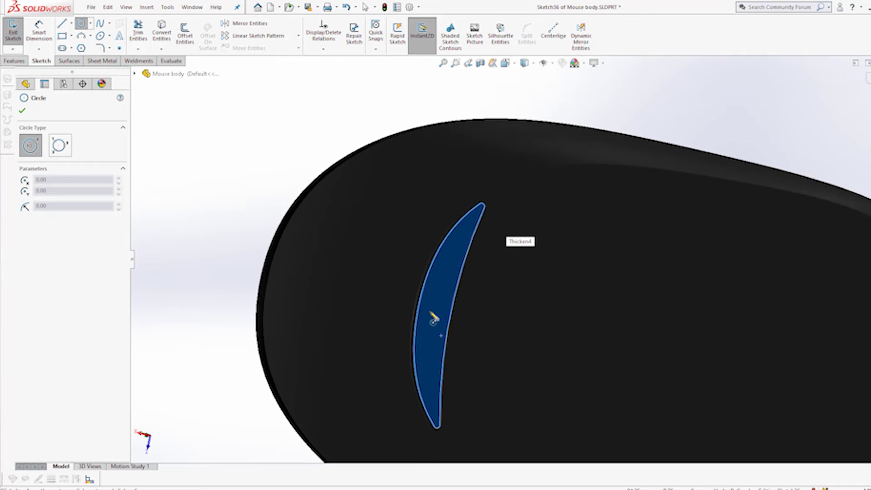
drag(441, 306, 445, 311)
- Extrude the small circle on the underside pad as a 10 mm blind boss with the result merged
scroll(444, 323, up, 3)
click(14, 61)
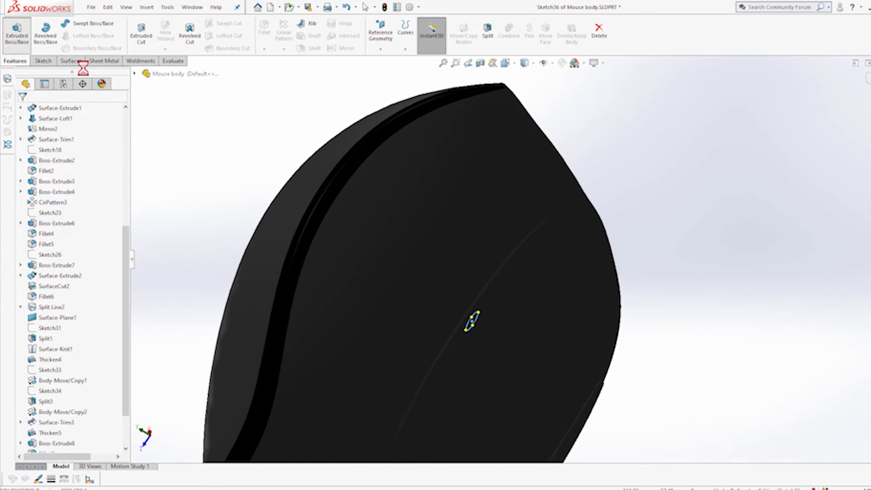
click(17, 33)
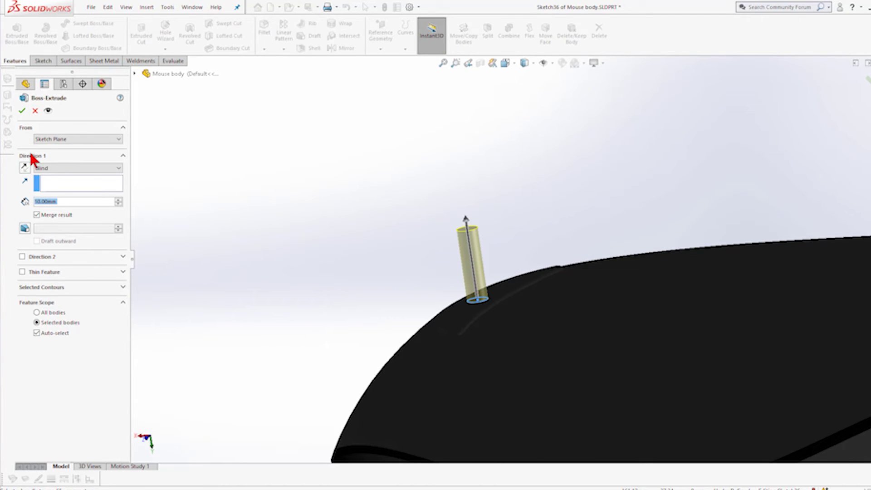
click(22, 110)
middle_drag(435, 222, 442, 223)
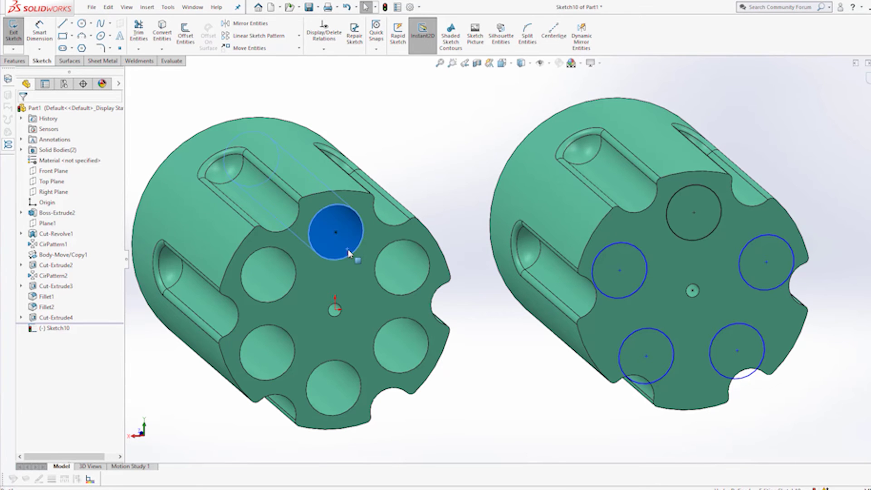
- Highlight the CirPattern2 holes and the Sketch10 circles, compare the feature pattern with the sketch pattern, and clear the selection
click(43, 276)
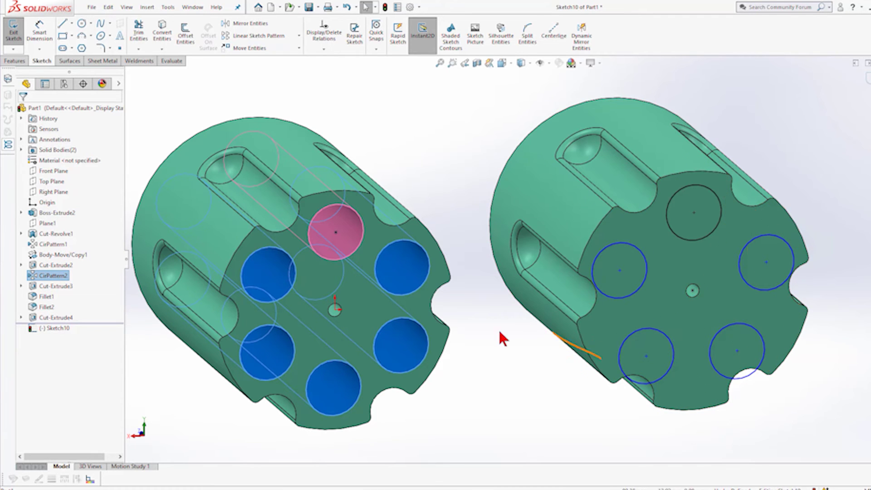
click(50, 328)
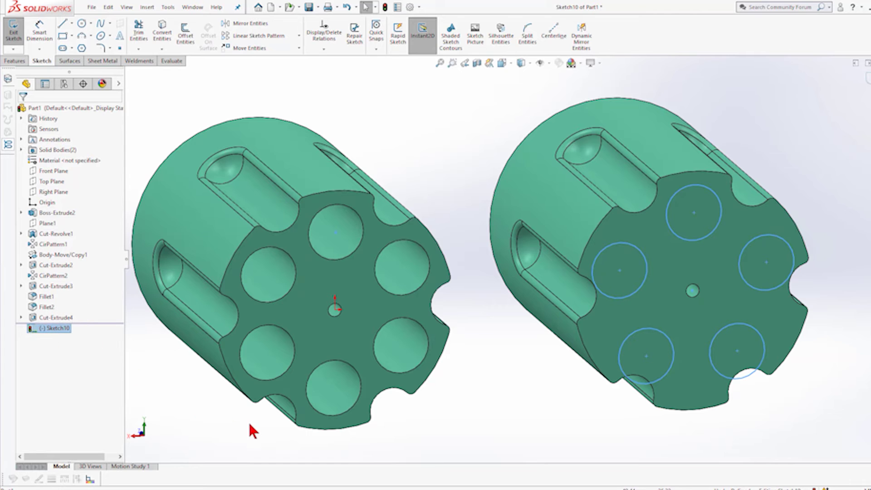
click(254, 407)
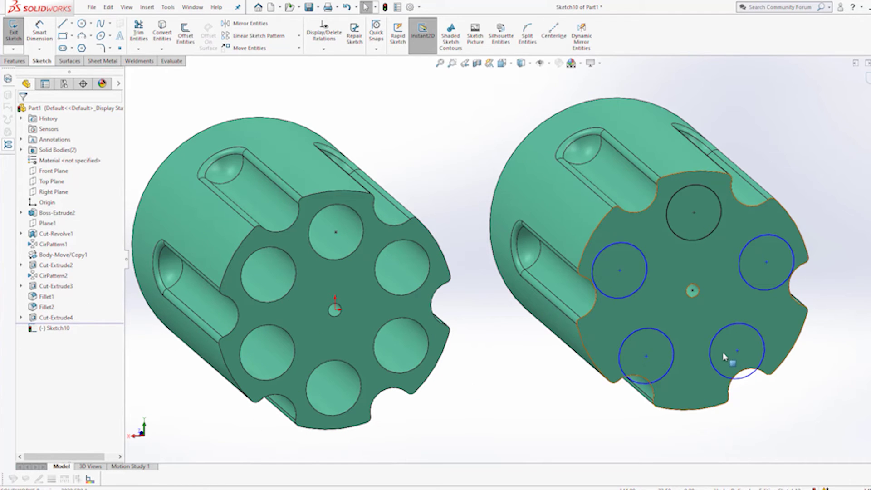
- Select one of the patterned sketch circles and open the options for its Patterned0 relation
click(638, 252)
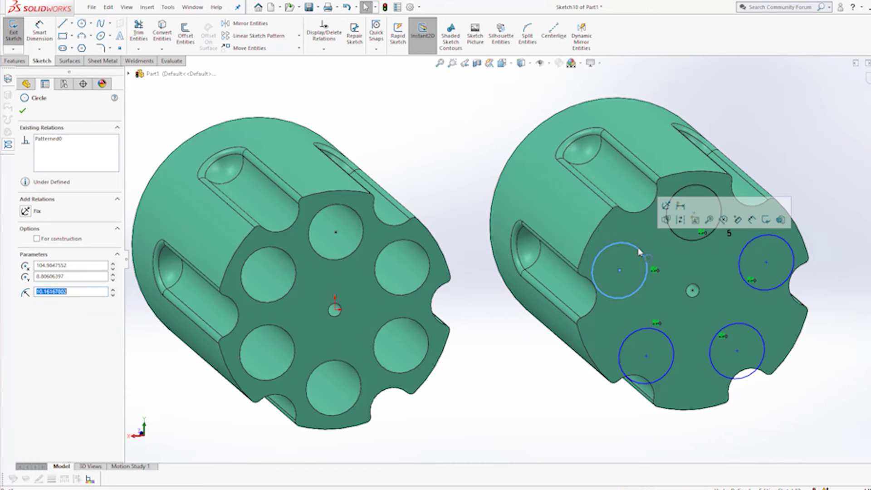
click(45, 138)
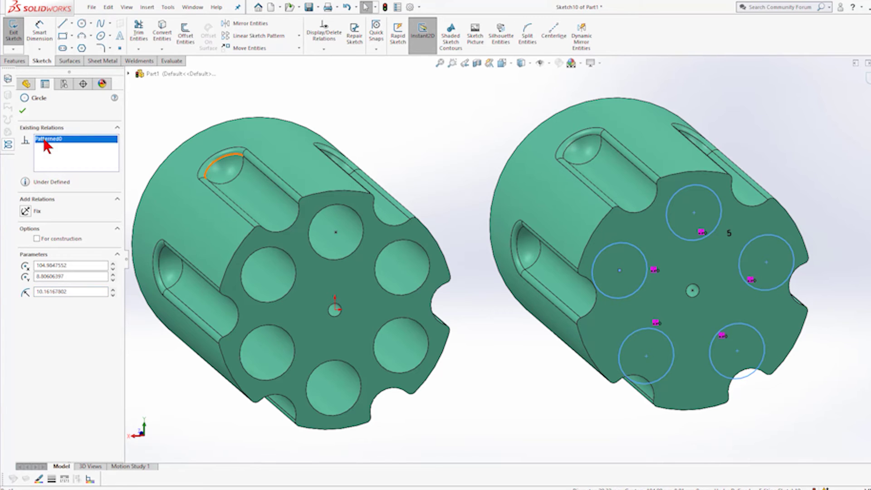
right_click(46, 145)
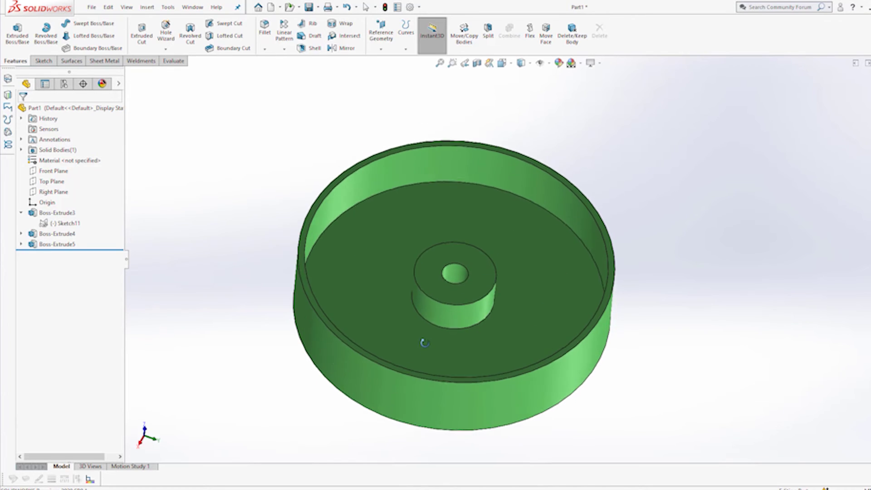
- Expand the boss extrusions and highlight Sketch11 under each of the three to examine the sketch they share
click(21, 234)
click(21, 254)
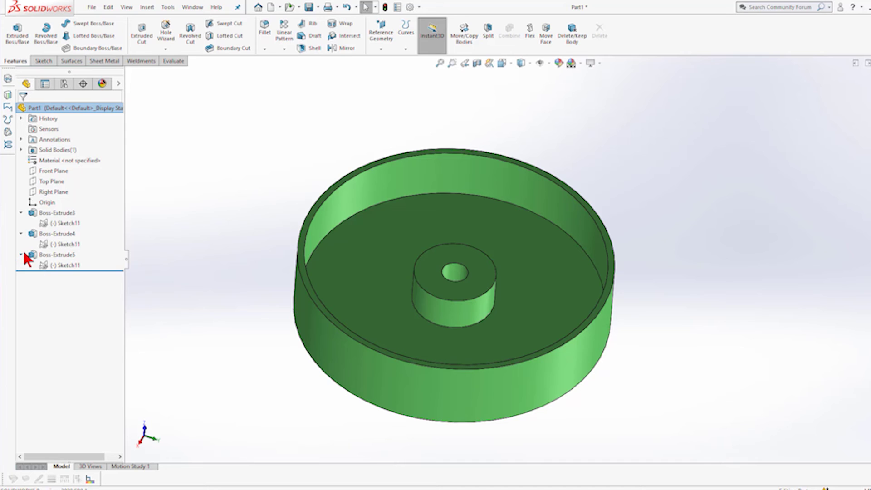
click(72, 224)
click(75, 244)
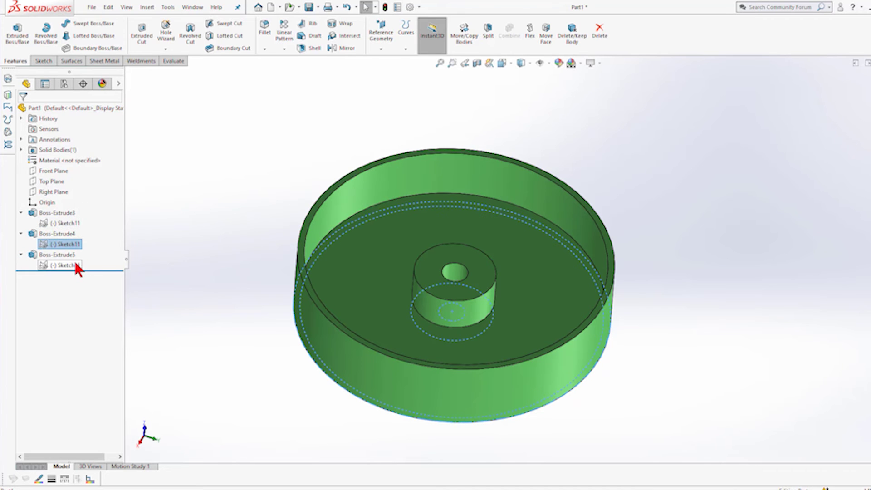
click(74, 264)
click(222, 290)
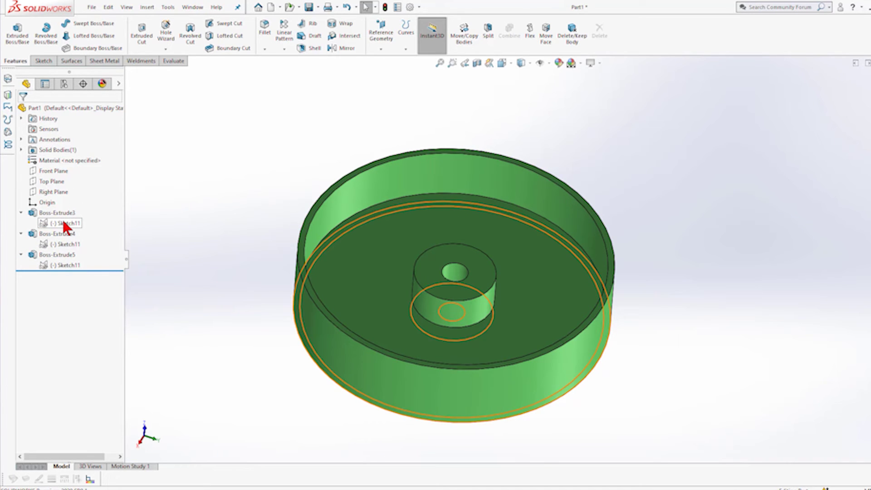
- Delete Boss-Extrude3 together with the other two extrusions, keeping the shared Sketch11
click(59, 211)
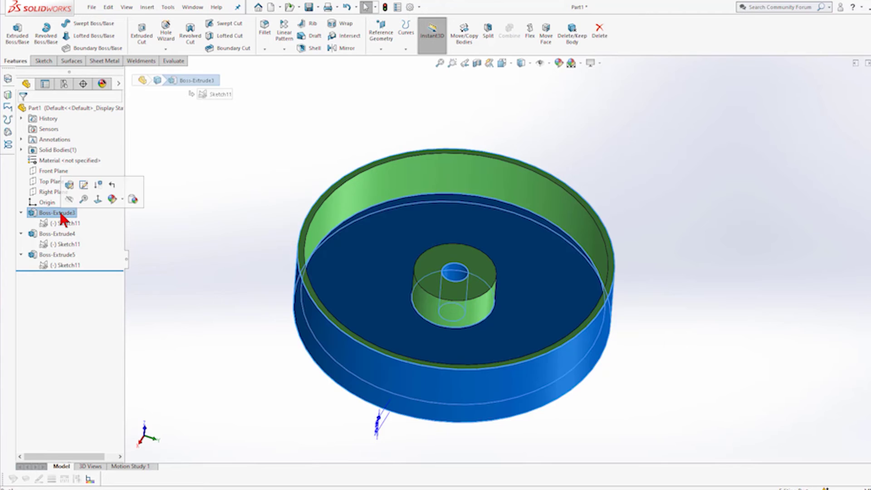
key(Delete)
- Extrude the base disc, hub ring and outer rim regions of Sketch11 by 10 mm, leaving the central hole open
click(59, 203)
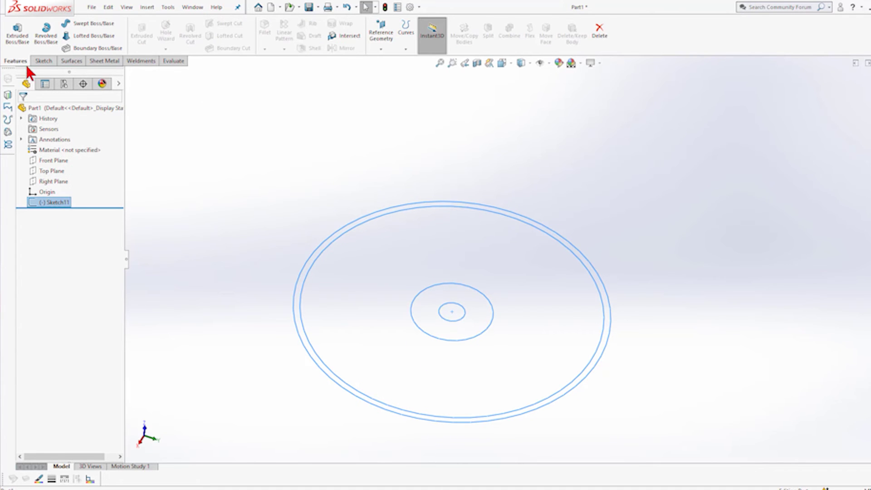
click(17, 32)
click(342, 281)
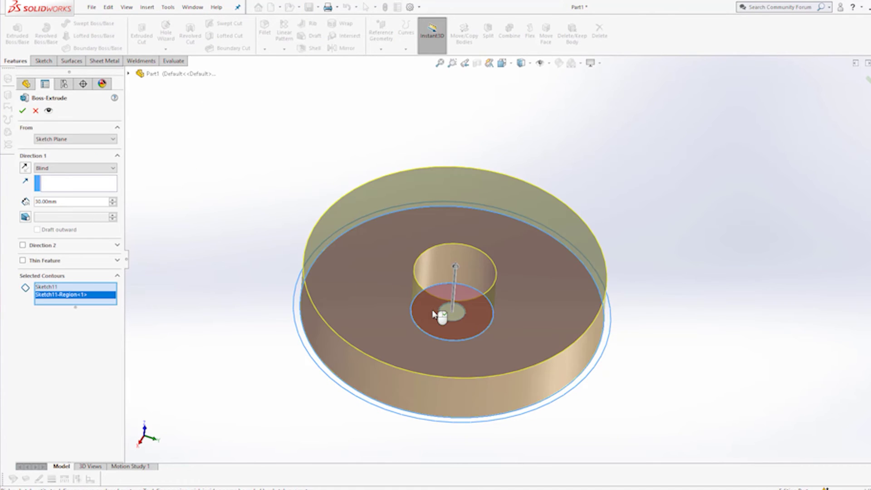
click(434, 320)
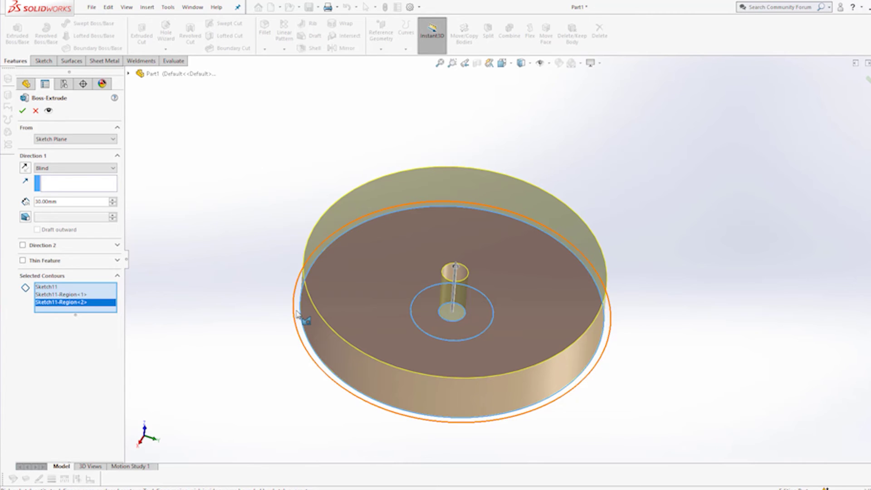
click(298, 314)
double_click(13, 200)
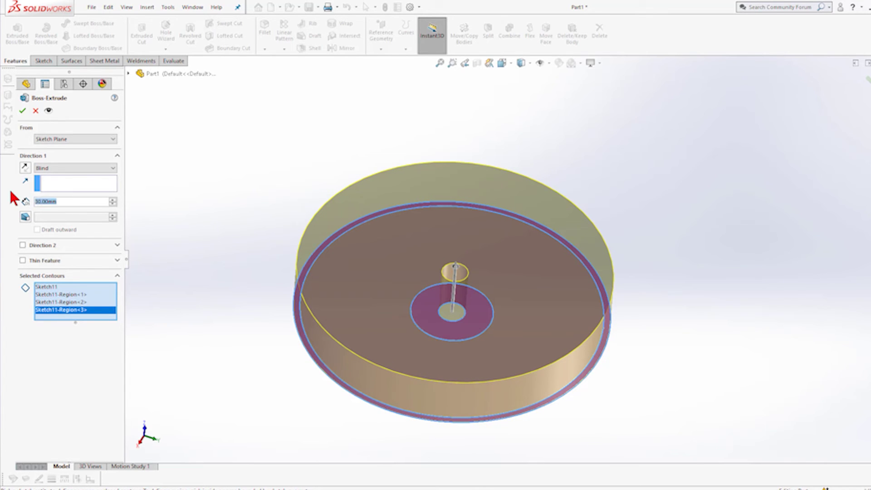
text(10)
key(Return)
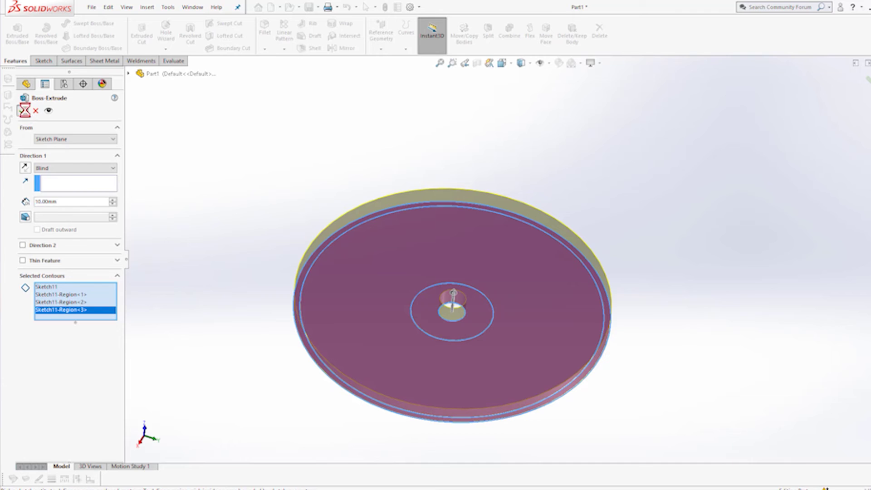
- Complete the 10 mm base extrusion and extrude the outer rim region of Sketch11 by 30 mm, merged with the disc
click(22, 110)
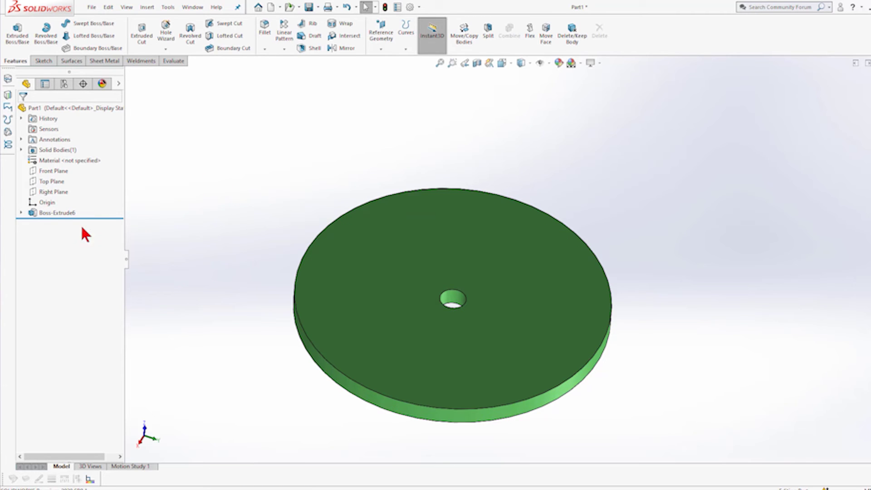
click(21, 212)
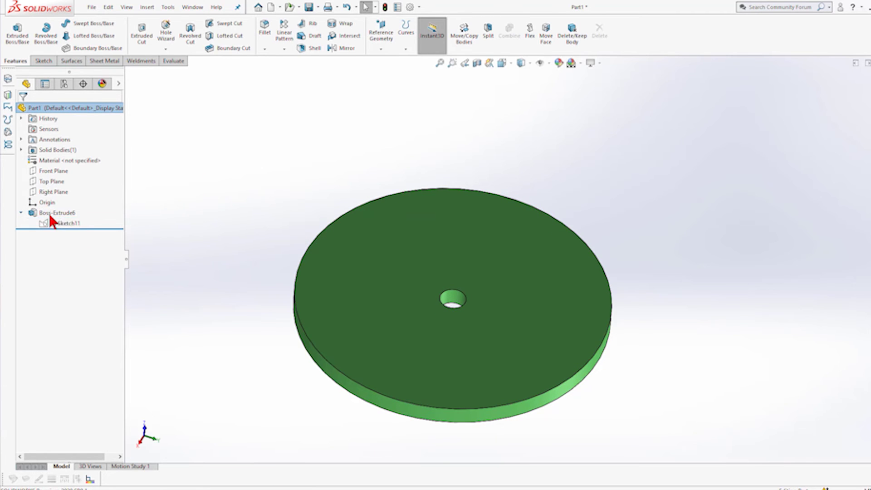
click(71, 220)
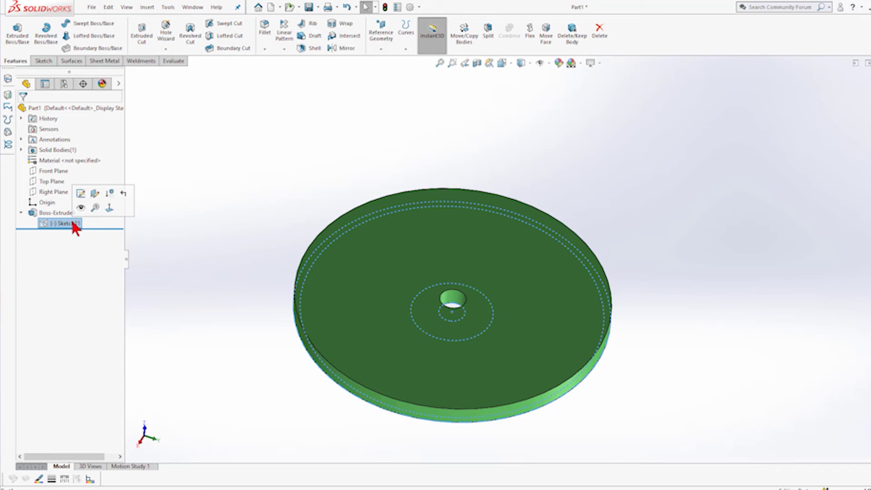
click(18, 31)
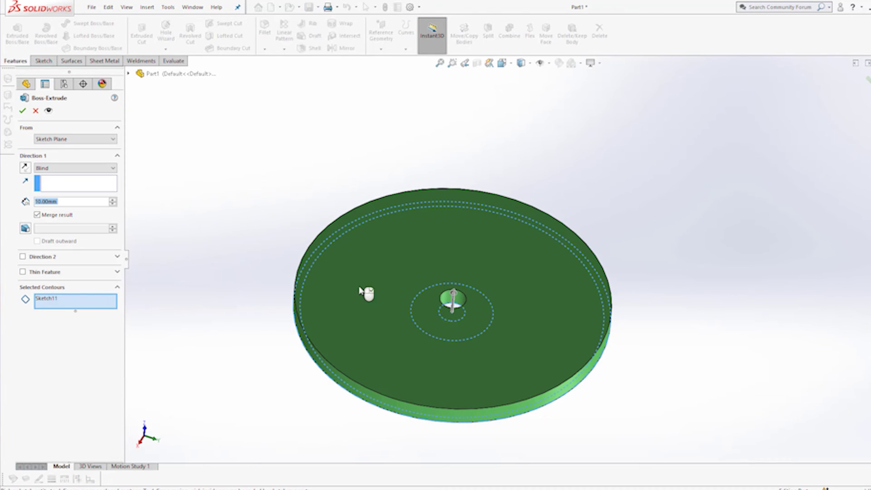
click(316, 259)
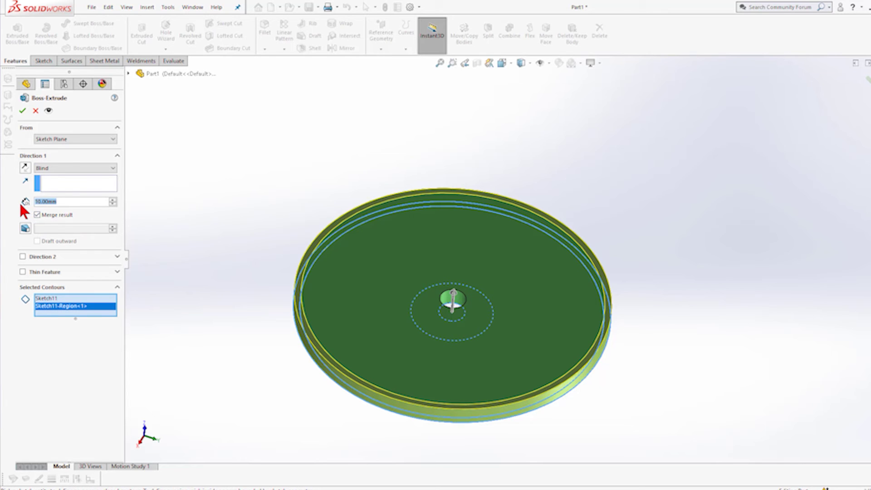
text(30)
key(Return)
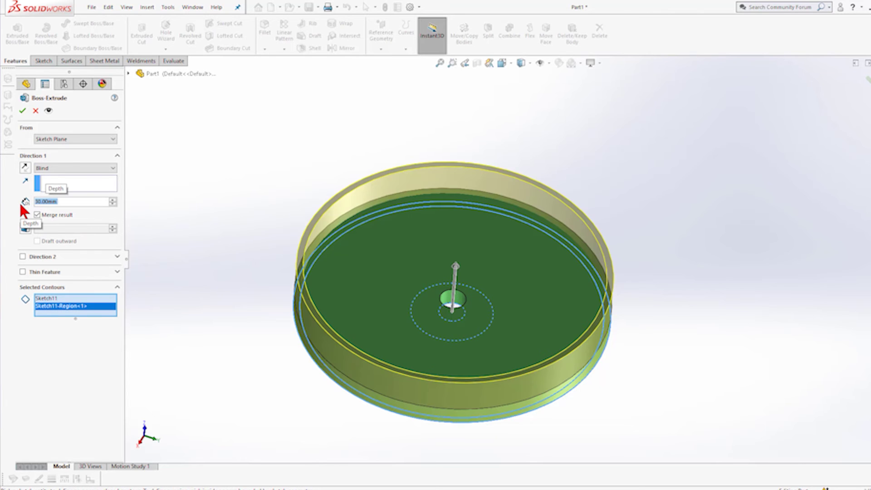
click(20, 109)
- Extrude the hub ring region of the shared Sketch11 by 20 mm, keeping the central hole open
click(74, 224)
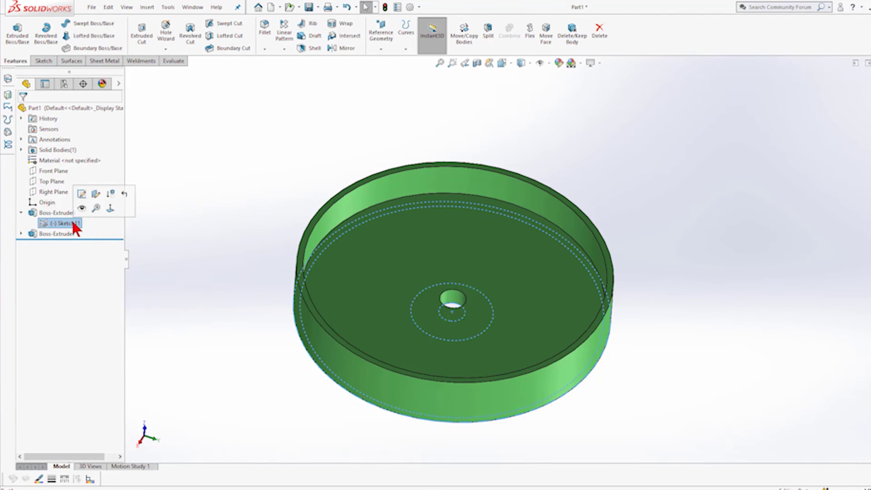
click(17, 32)
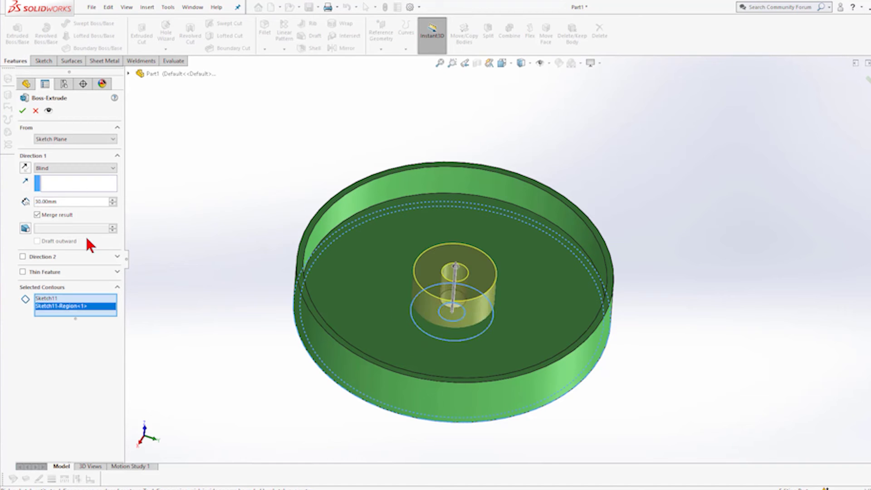
double_click(68, 202)
text(20)
key(Return)
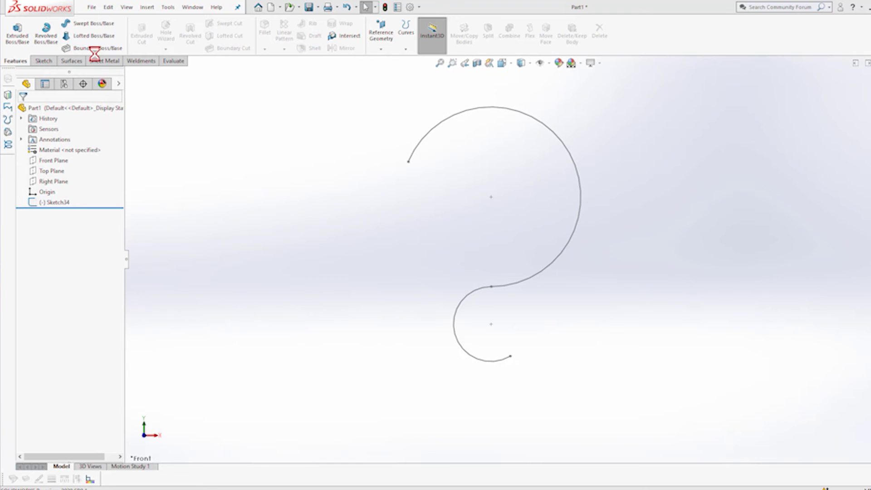
- Set up a swept boss with a circular profile, using the two connected arcs of the S-shaped sketch as the path
click(88, 23)
click(467, 110)
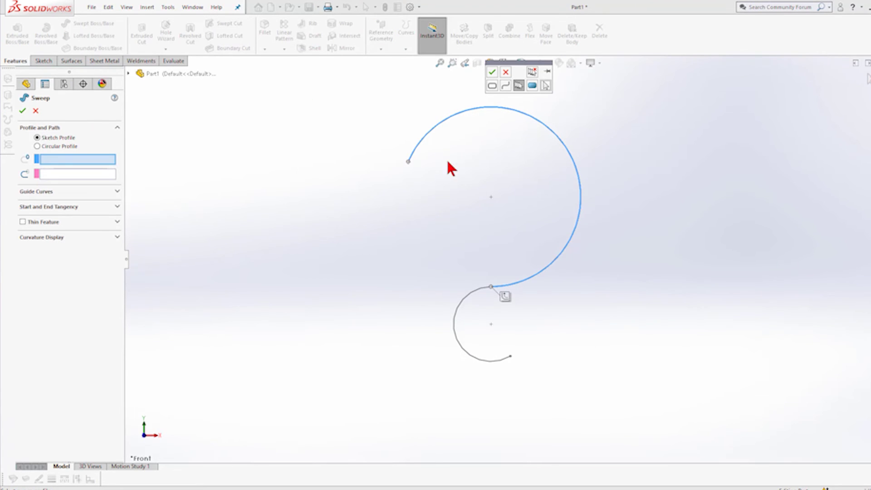
click(38, 146)
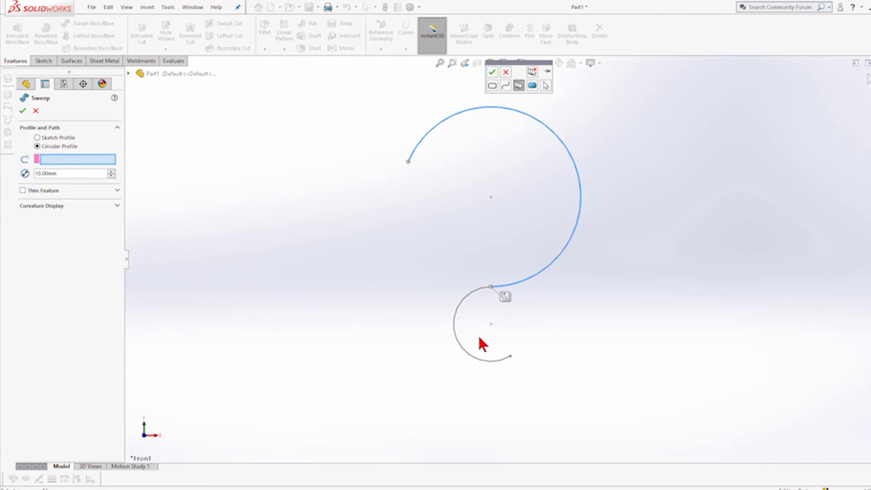
click(482, 290)
click(492, 71)
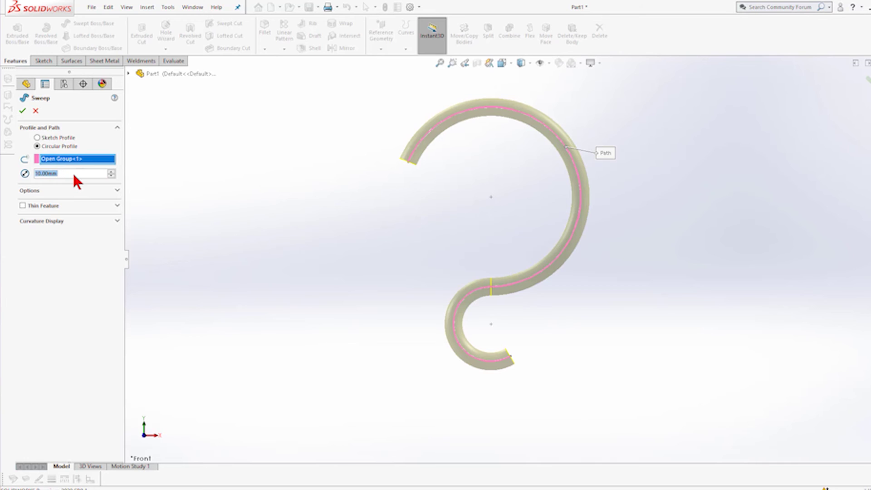
- Set the circular profile's diameter to 6 mm and complete the sweep along the S-shaped path
text(5)
key(Return)
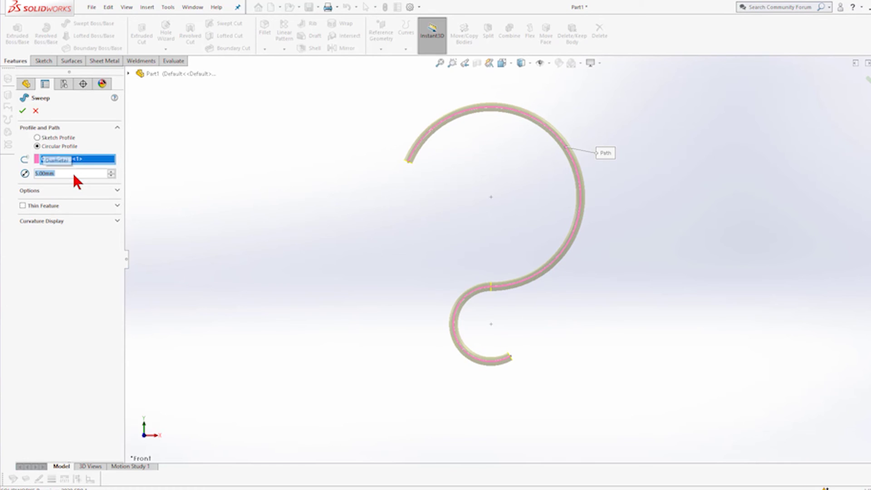
text(6)
key(Return)
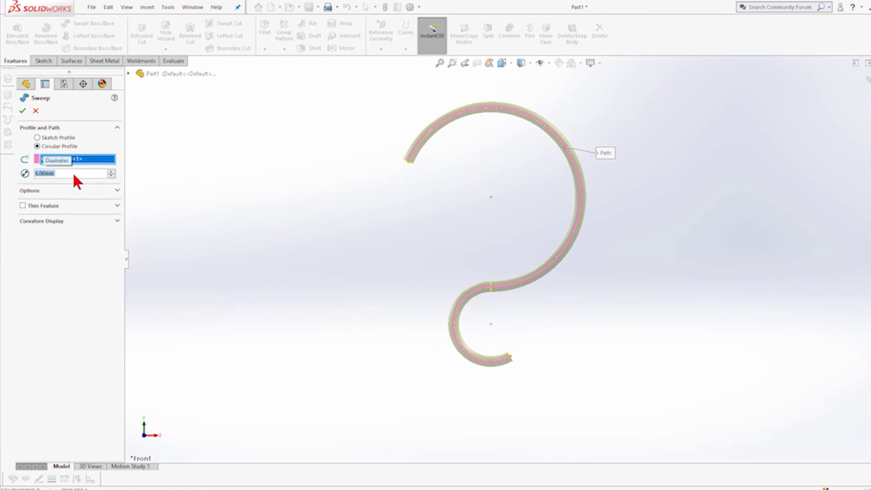
click(18, 112)
middle_drag(506, 379, 556, 152)
scroll(547, 231, down, 5)
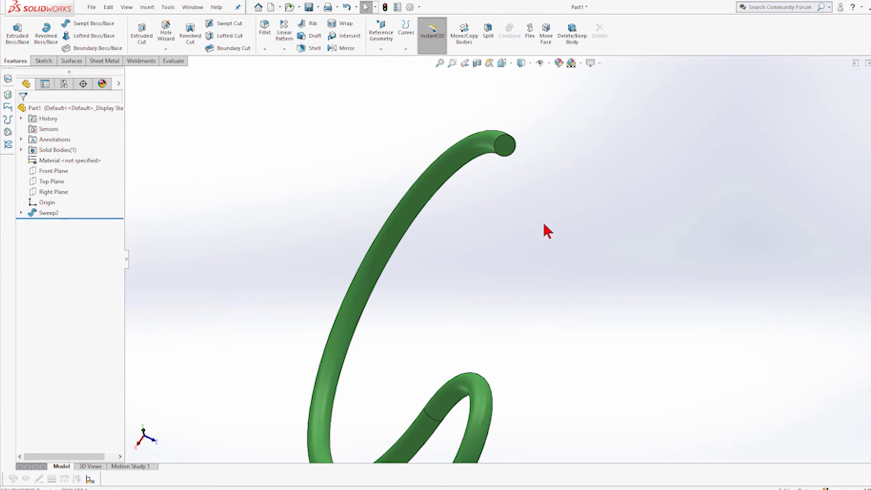
scroll(499, 350, up, 2)
middle_drag(500, 350, 505, 374)
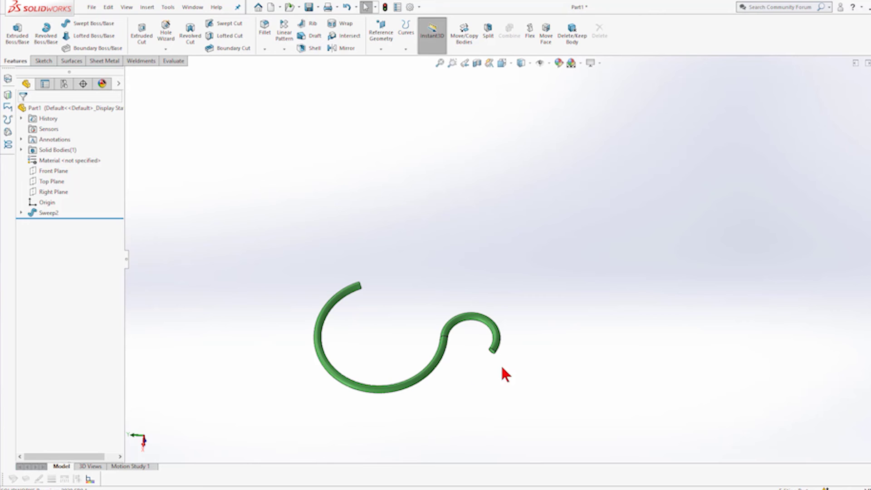